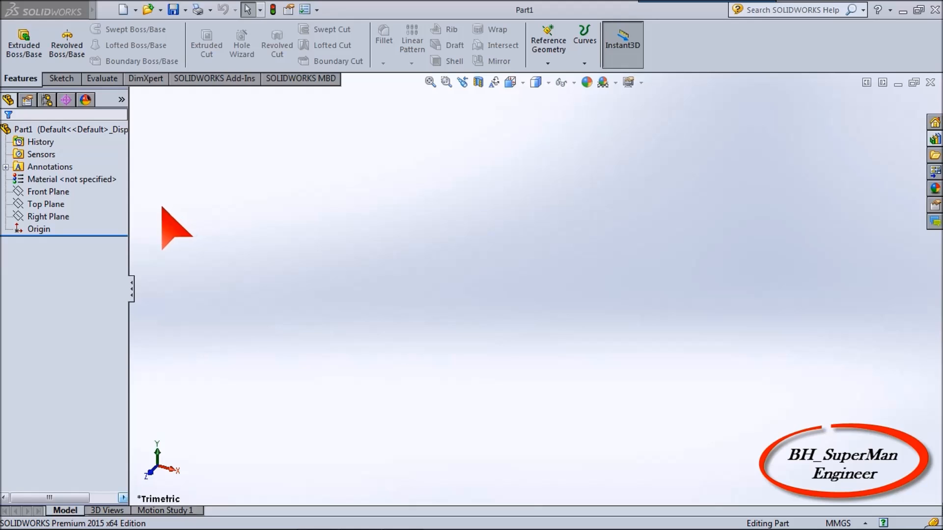
Step: Examine the orientation of the Front, Top and Right planes in the empty part
left_click(60, 192)
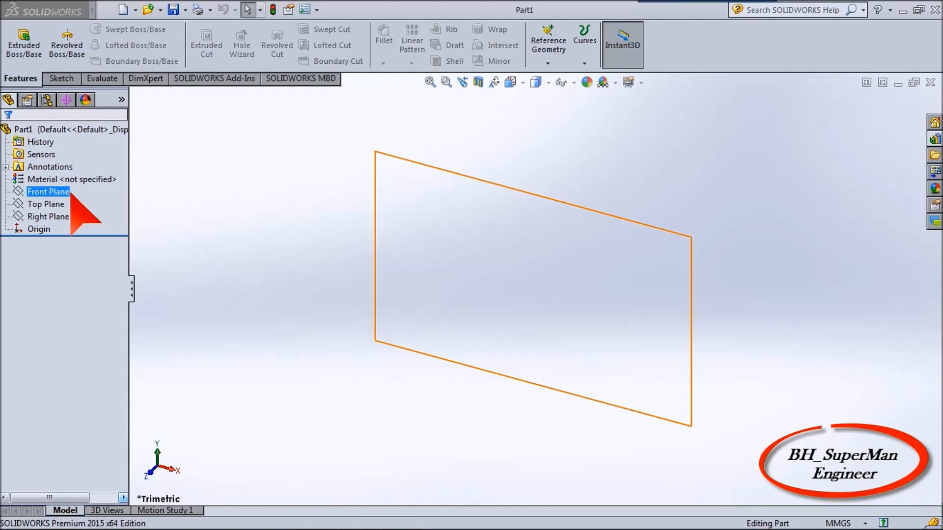
left_click(59, 205)
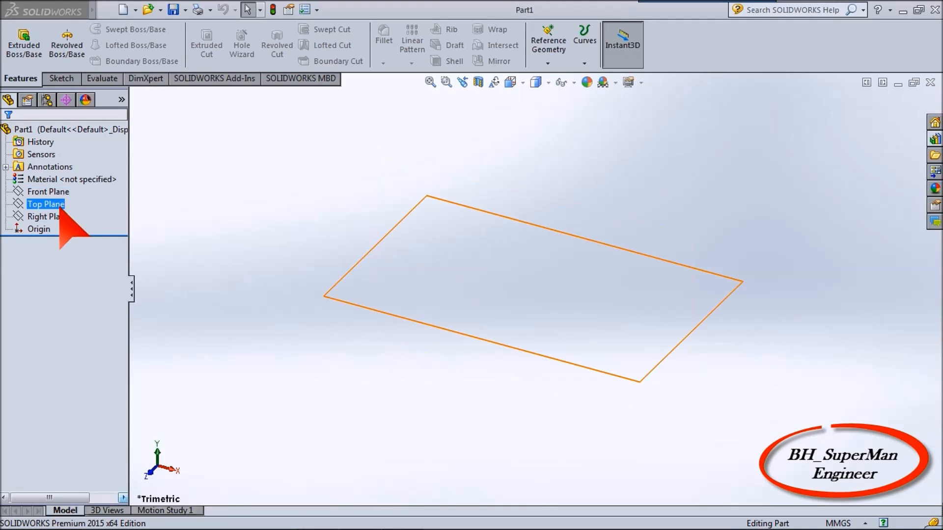
left_click(60, 215)
left_click(60, 193)
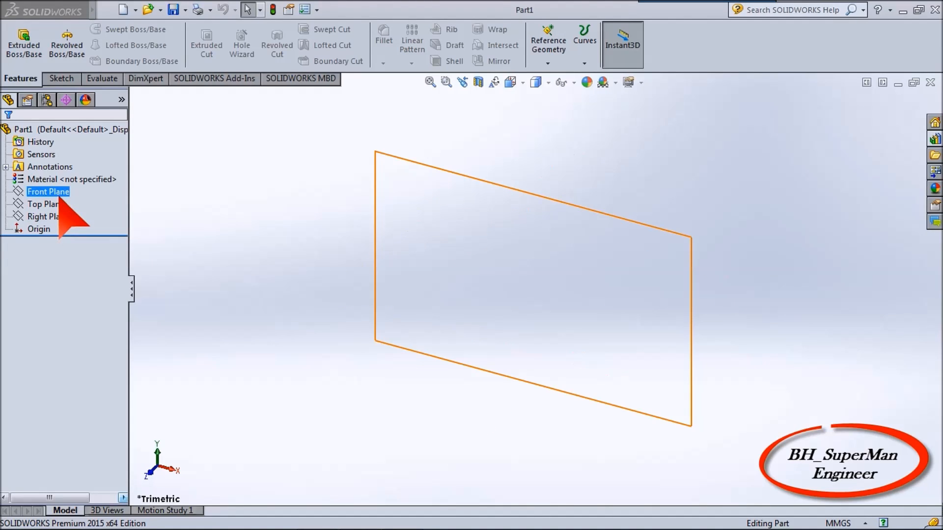
left_click(59, 204)
left_click(54, 217)
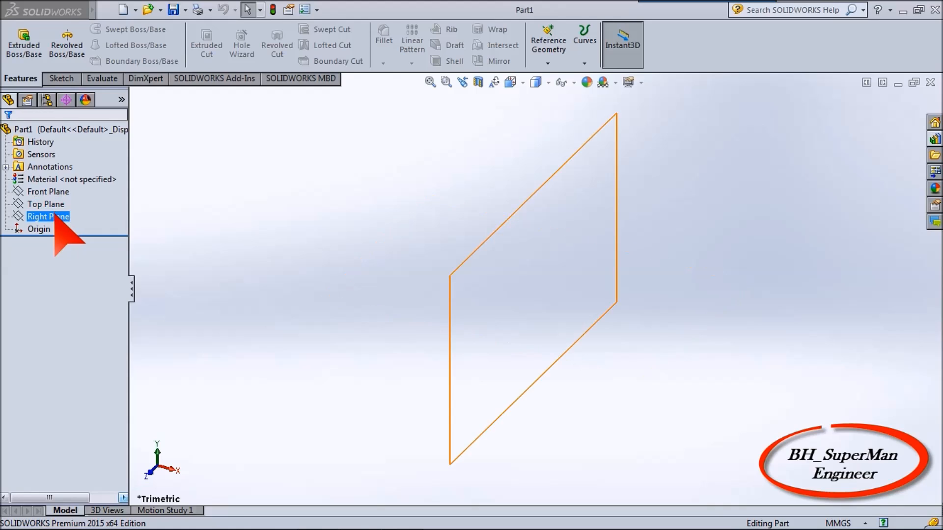
left_click(57, 205)
left_click(63, 193)
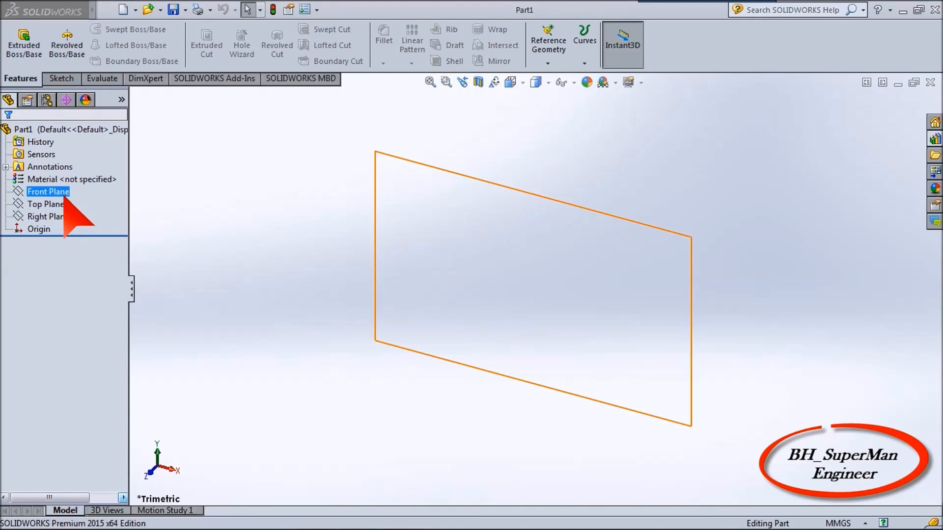
left_click(58, 204)
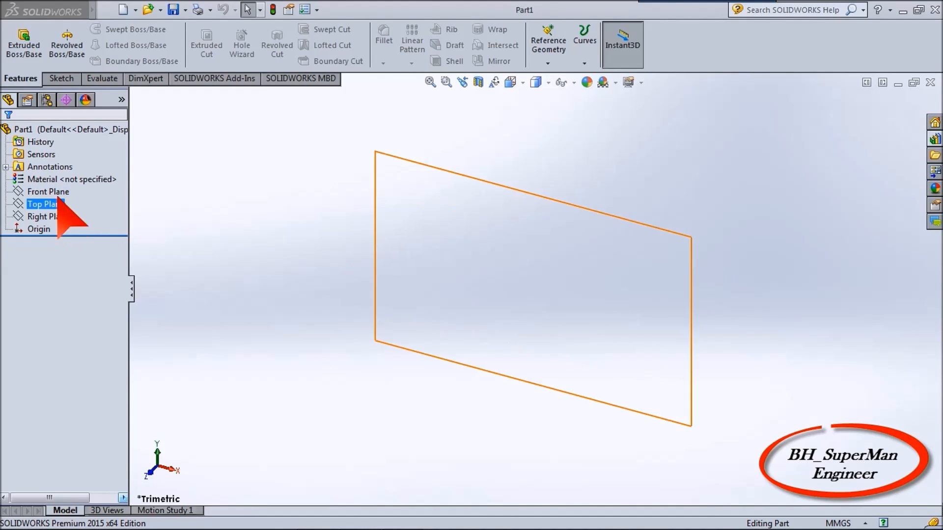
left_click(55, 193)
left_click(52, 205)
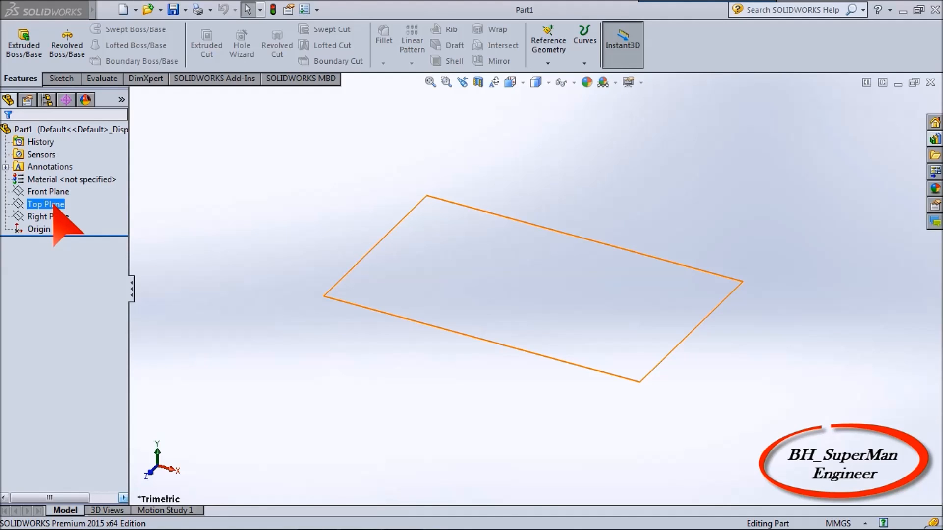
left_click(53, 205)
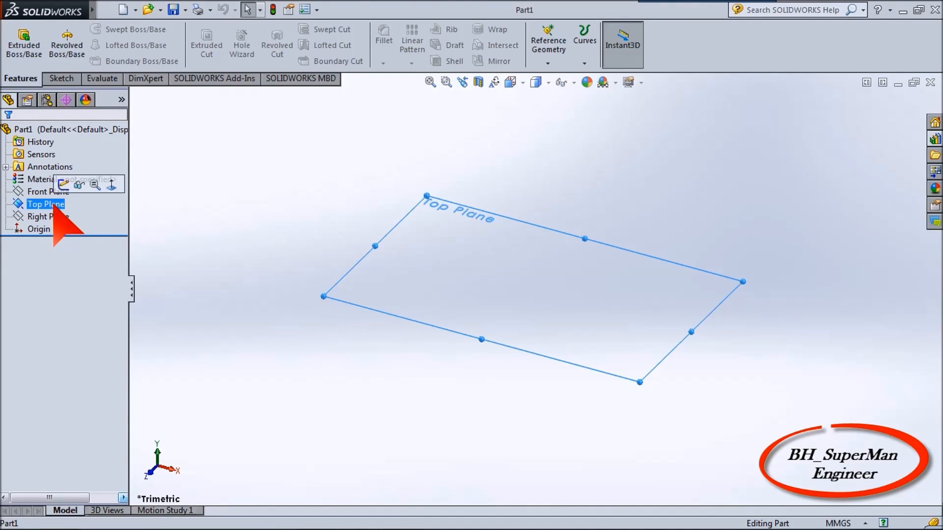
left_click(58, 193, "ctrl")
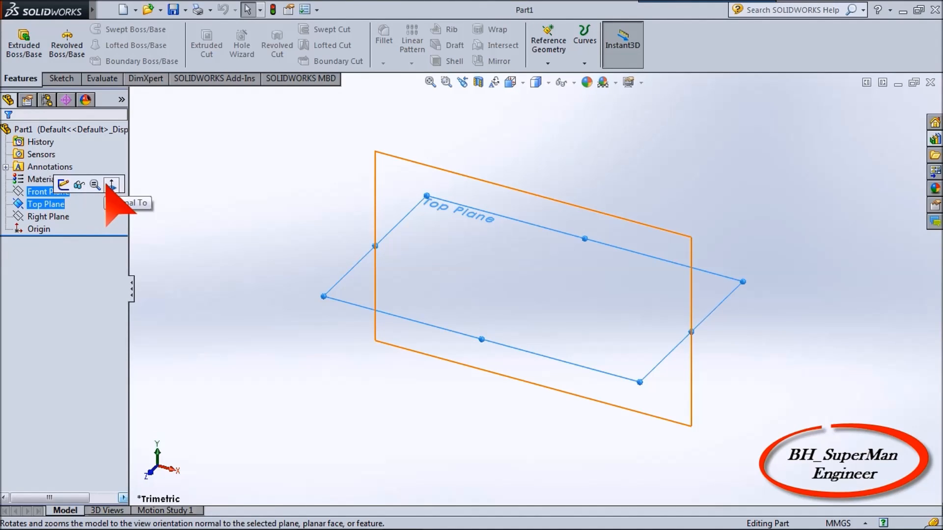
left_click(177, 227)
left_click(63, 206)
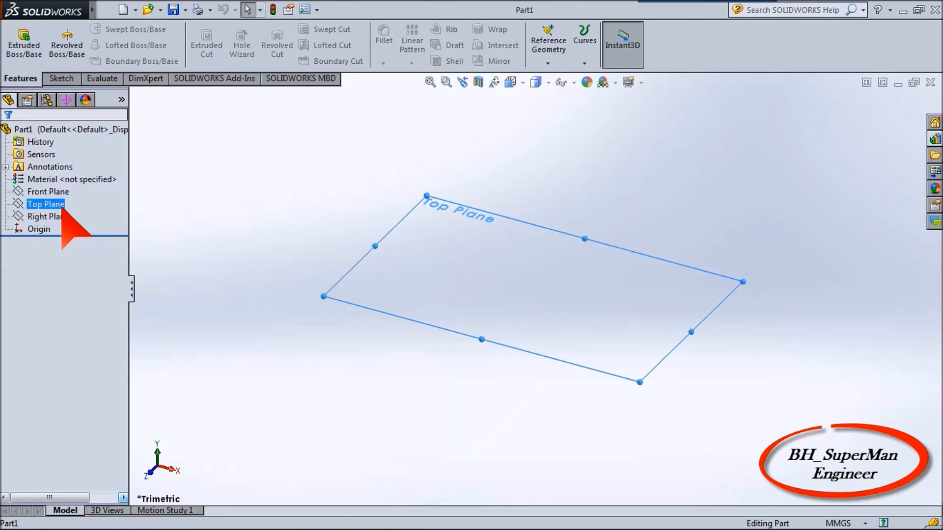
right_click(460, 265)
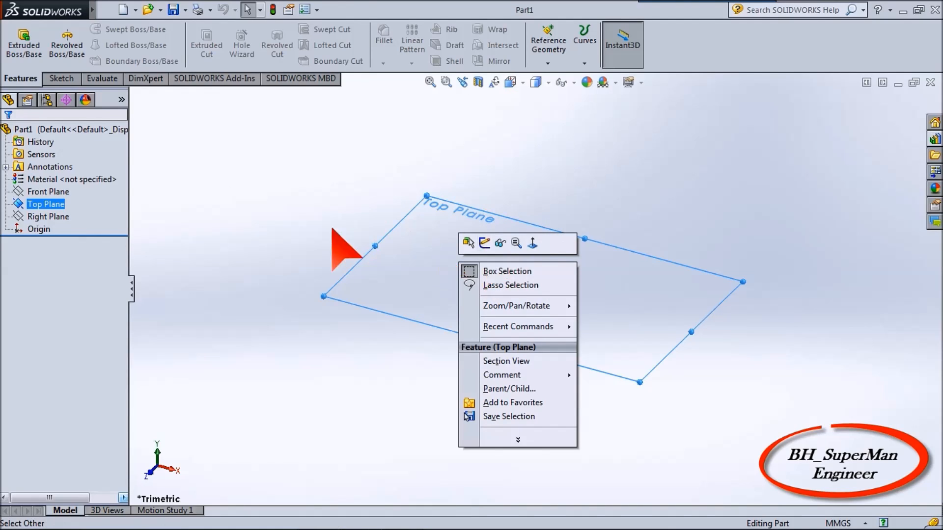
left_click(246, 210)
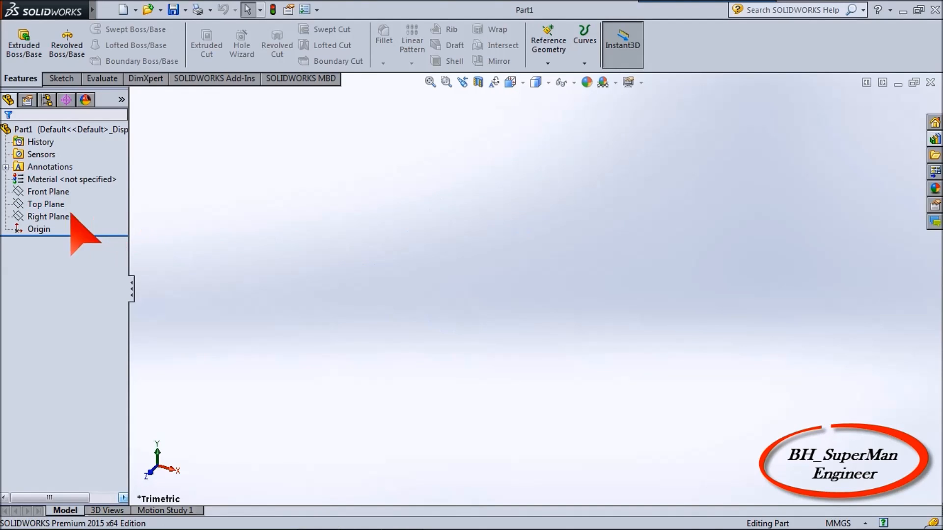
left_click(47, 205)
left_click(255, 221)
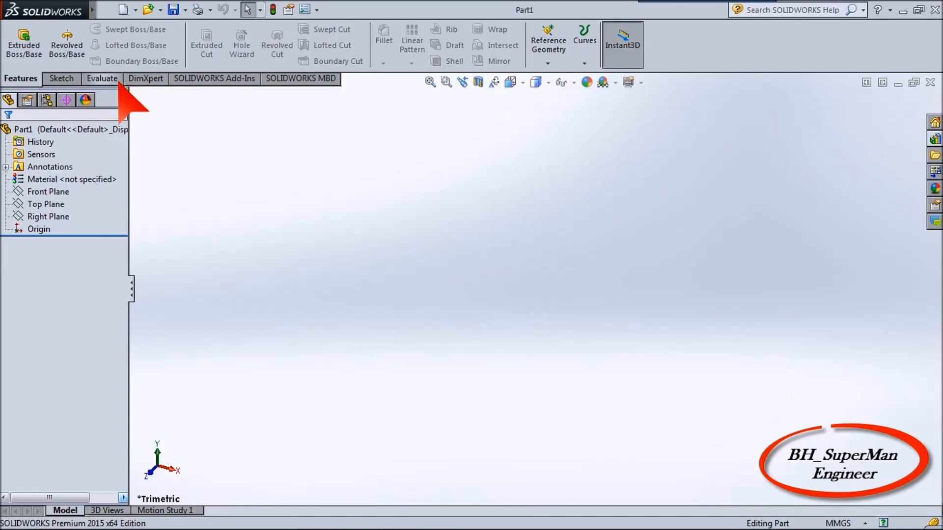
Step: Start a new sketch on the Top Plane
left_click(64, 79)
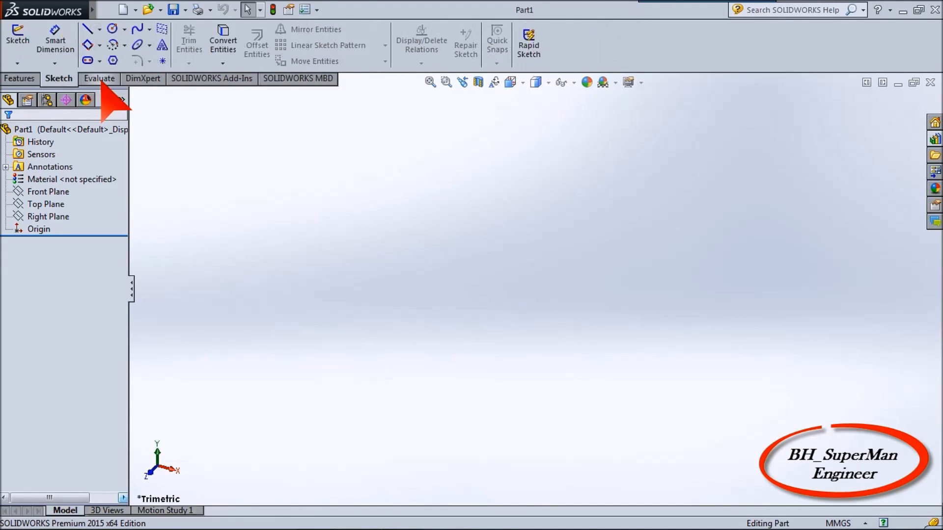
left_click(101, 79)
left_click(61, 79)
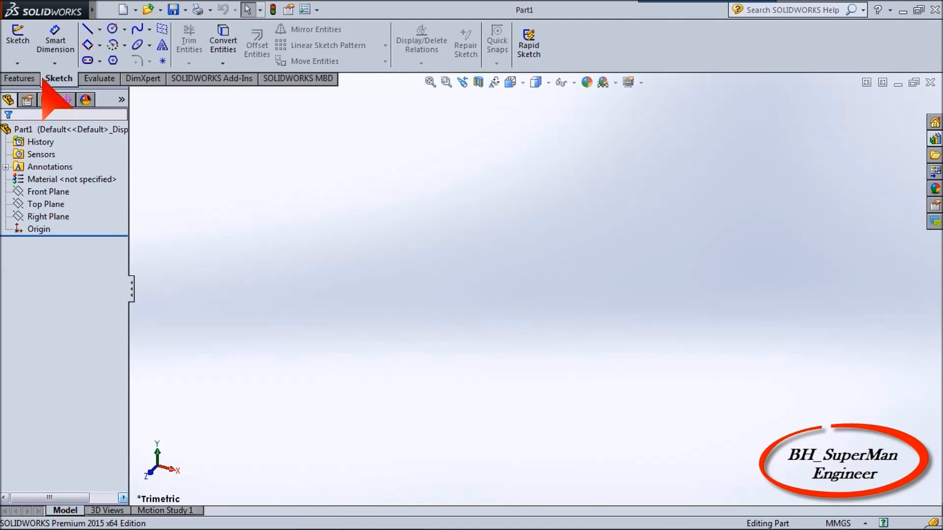
left_click(21, 43)
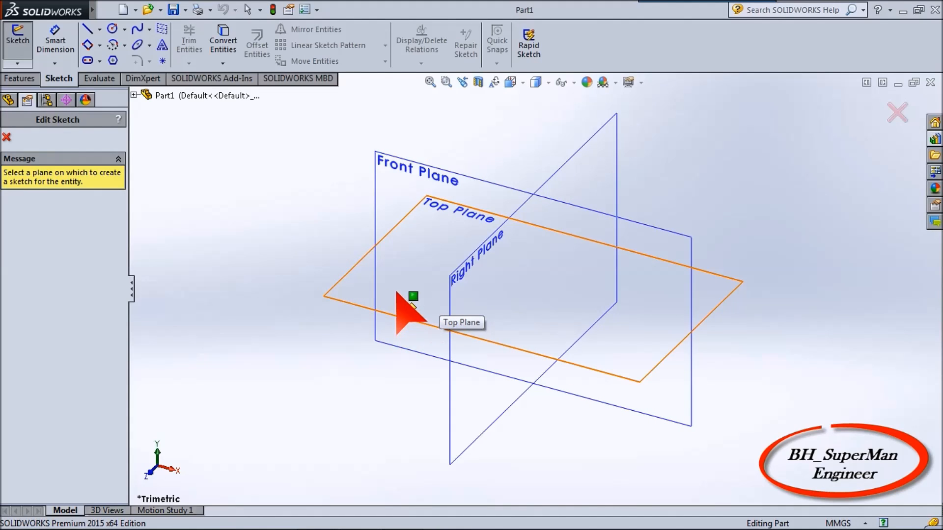
left_click(357, 298)
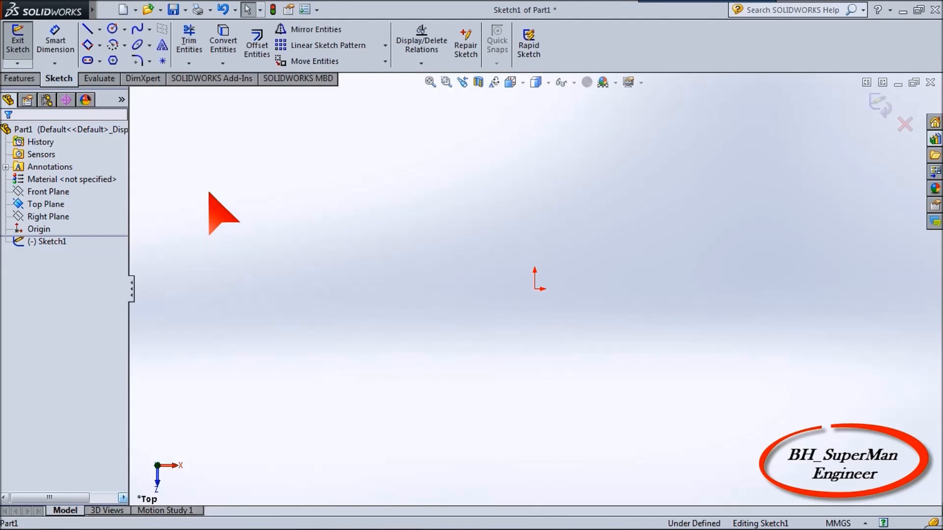
left_click(90, 30)
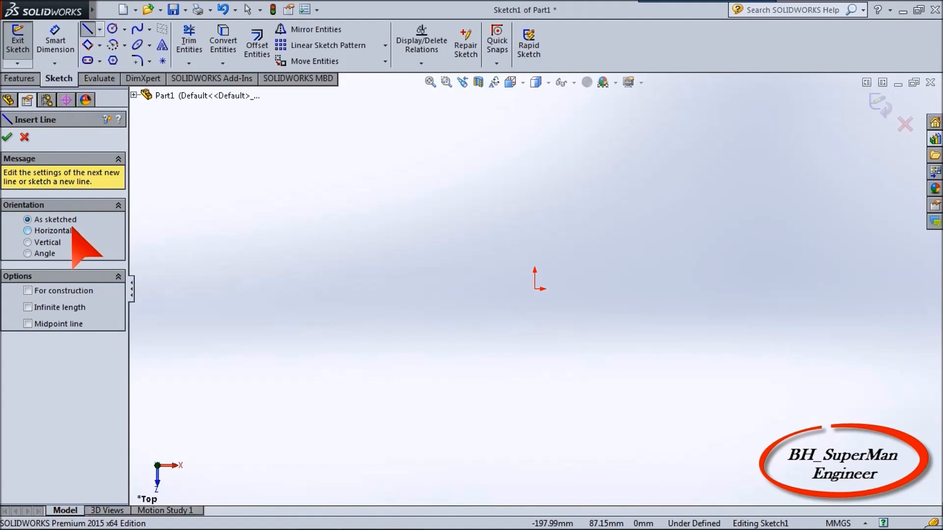
left_click(263, 191)
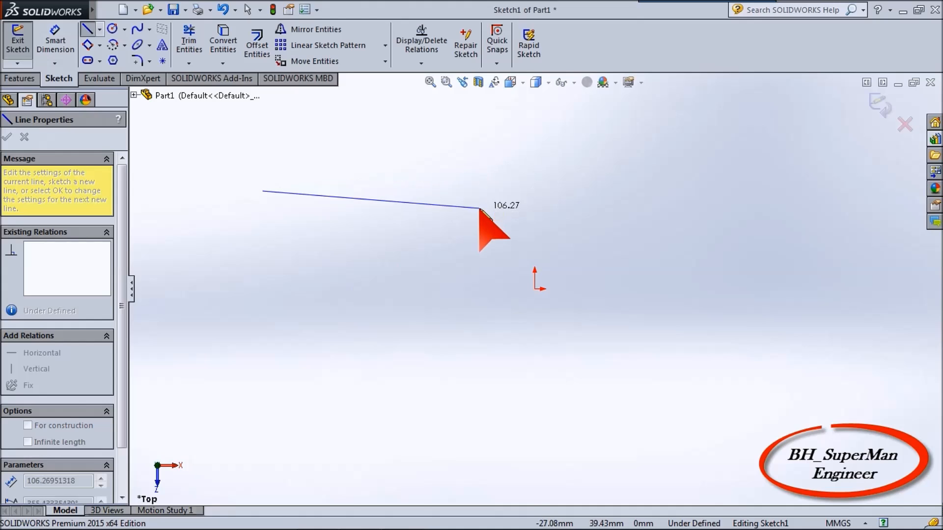
double_click(462, 225)
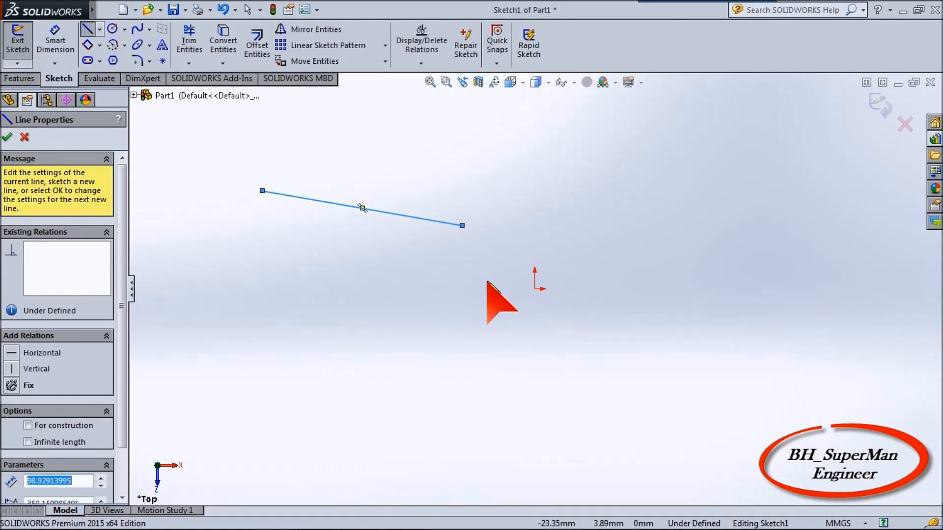
left_click(248, 10)
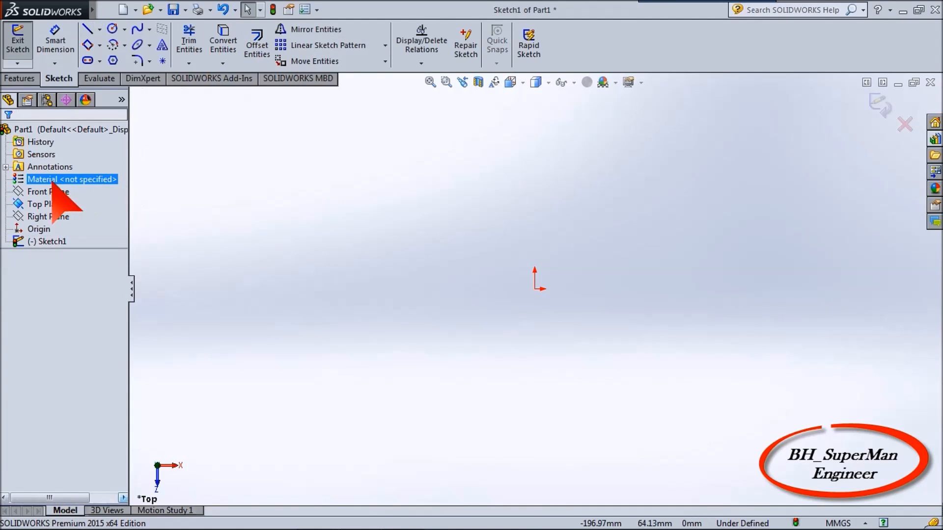
Step: Sketch a slanted line about 78 mm long, descending toward the origin from its upper left, and select it
left_click(87, 29)
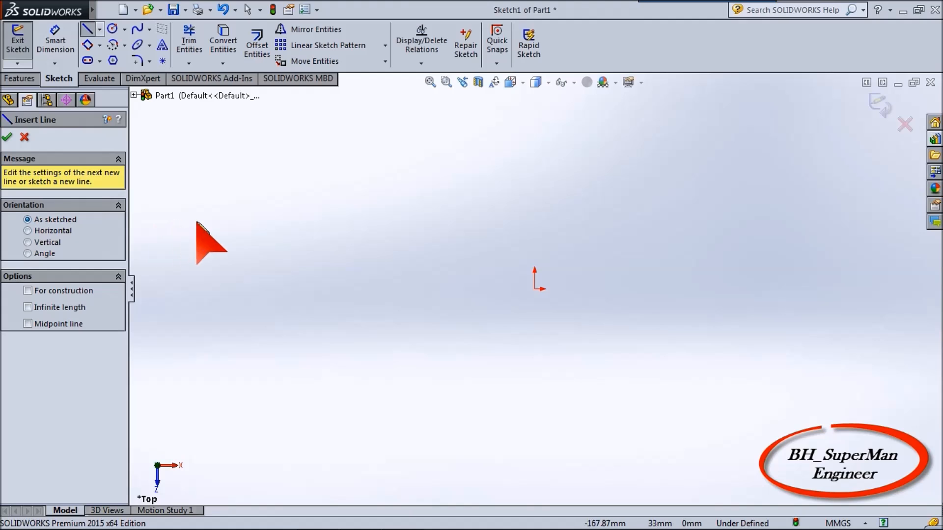
left_click(257, 174)
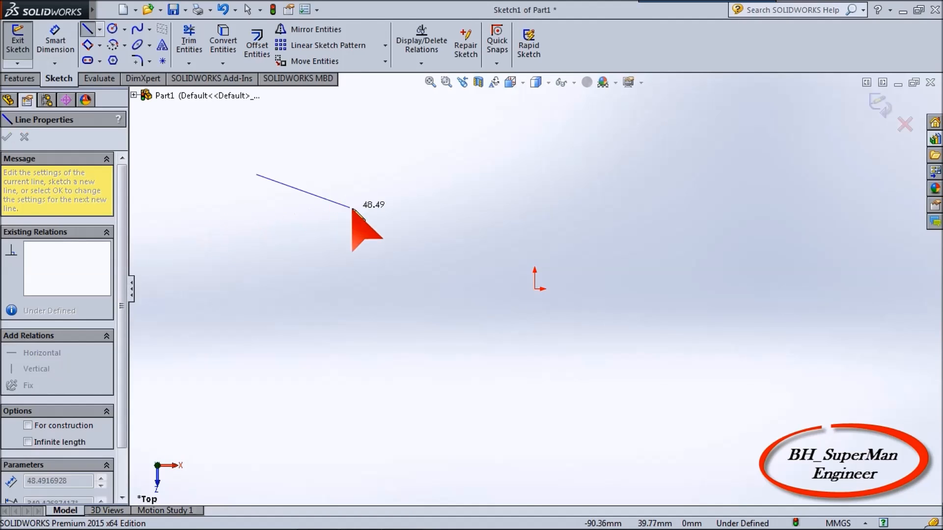
left_click(404, 234)
right_click(333, 313)
left_click(353, 323)
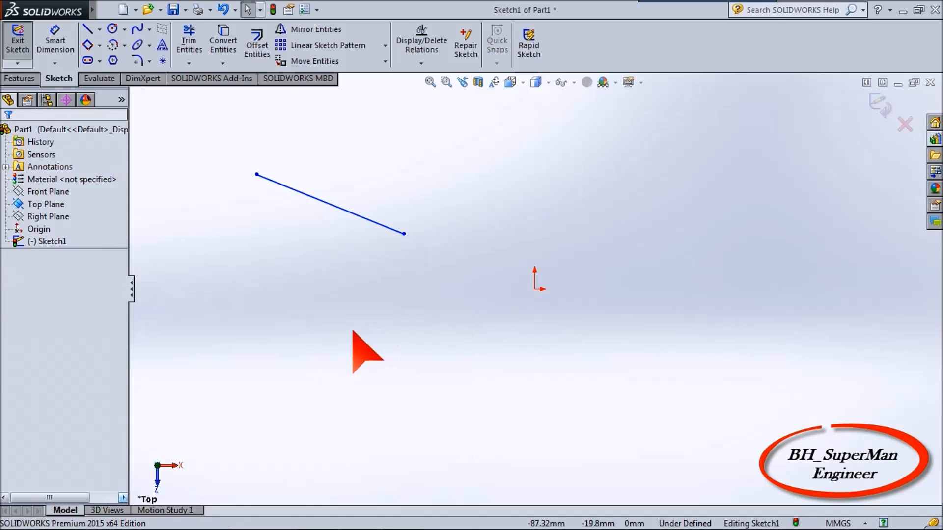
left_click(336, 211)
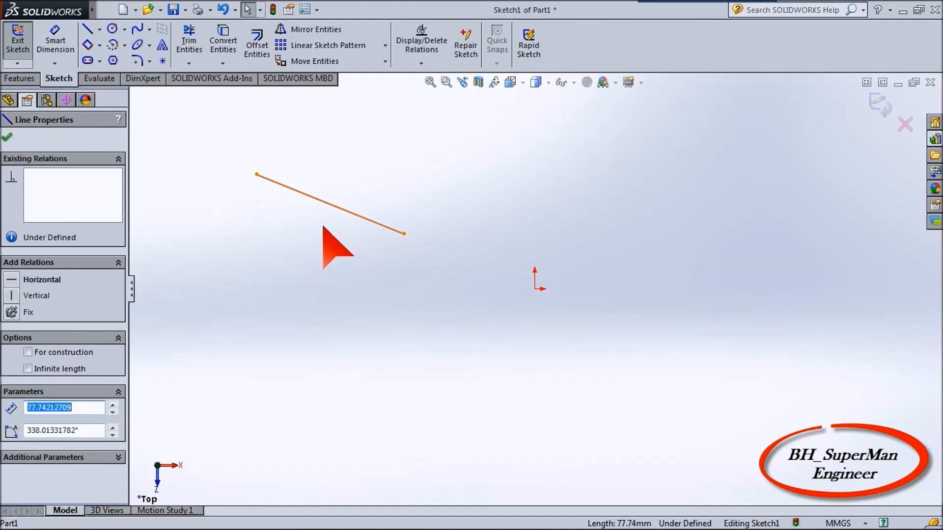
Step: Sketch a separate horizontal line about 67 mm long above the origin, beside the slanted line, and end the Line command
left_click(88, 30)
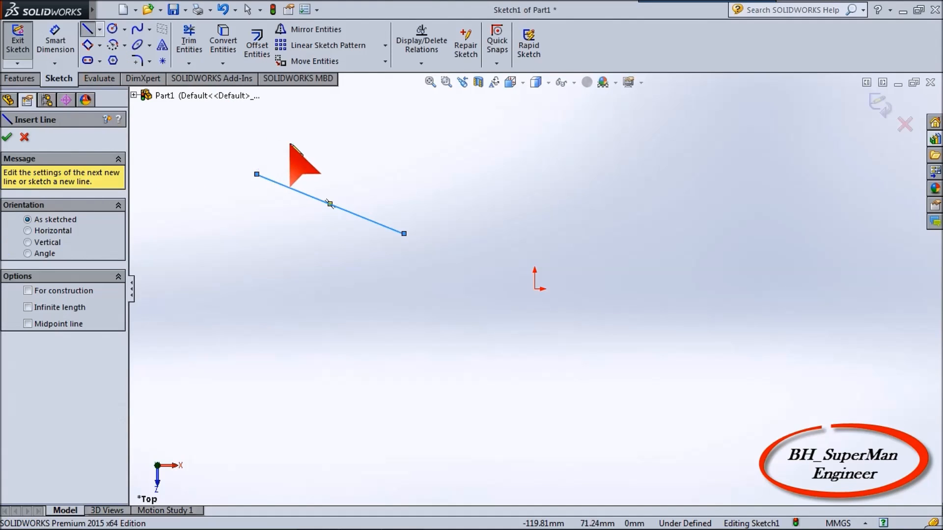
left_click(383, 167)
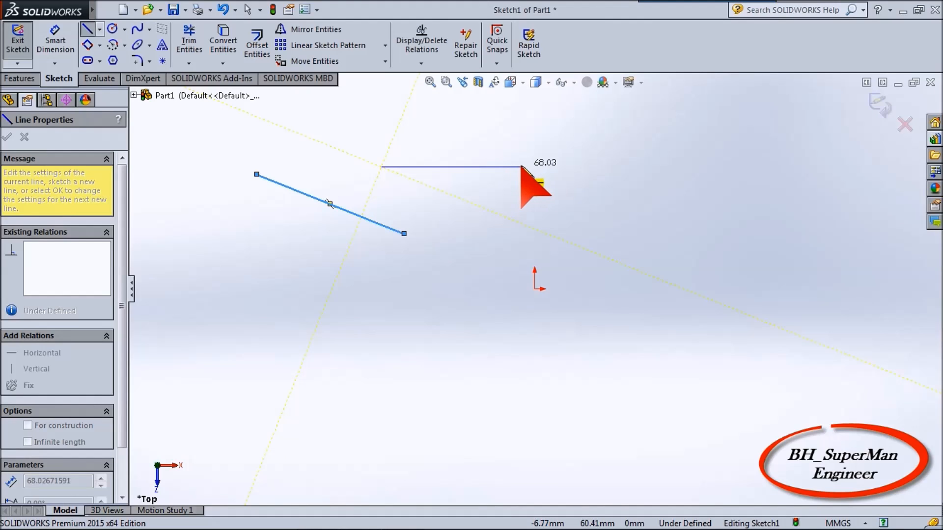
double_click(519, 167)
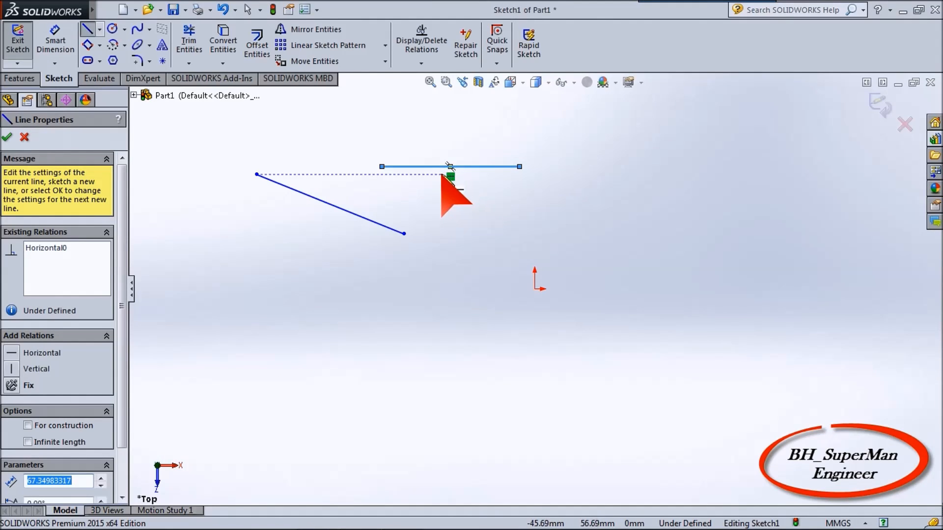
right_click(440, 204)
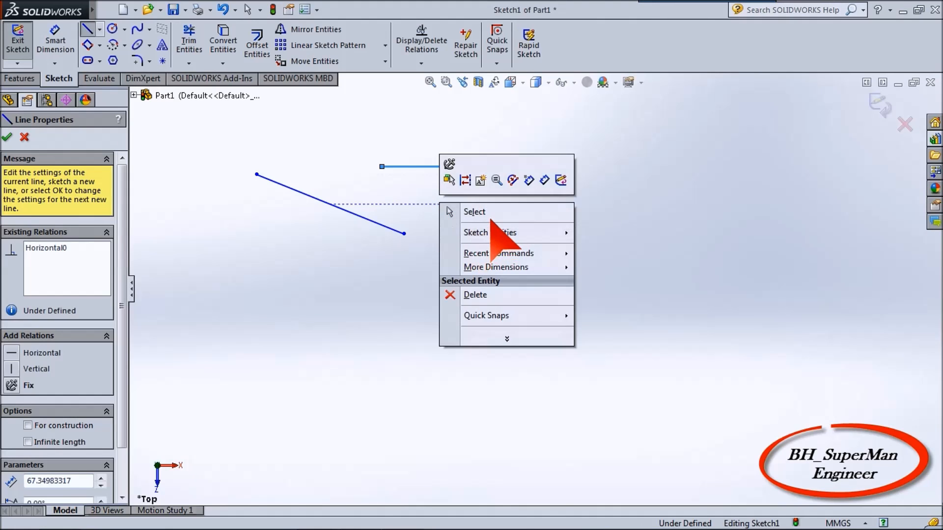
left_click(452, 212)
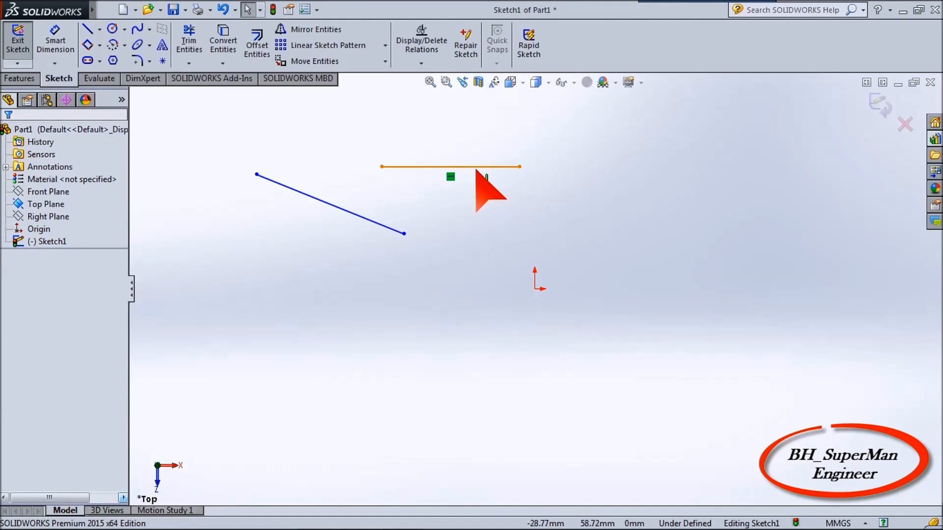
Step: Swing the slanted line's lower endpoint into a steep position and move the horizontal line's right endpoint to about X 7.11, Y 40.78 mm
left_click_drag(475, 169, 496, 187)
left_click_drag(404, 234, 291, 315)
left_click_drag(519, 182, 549, 205)
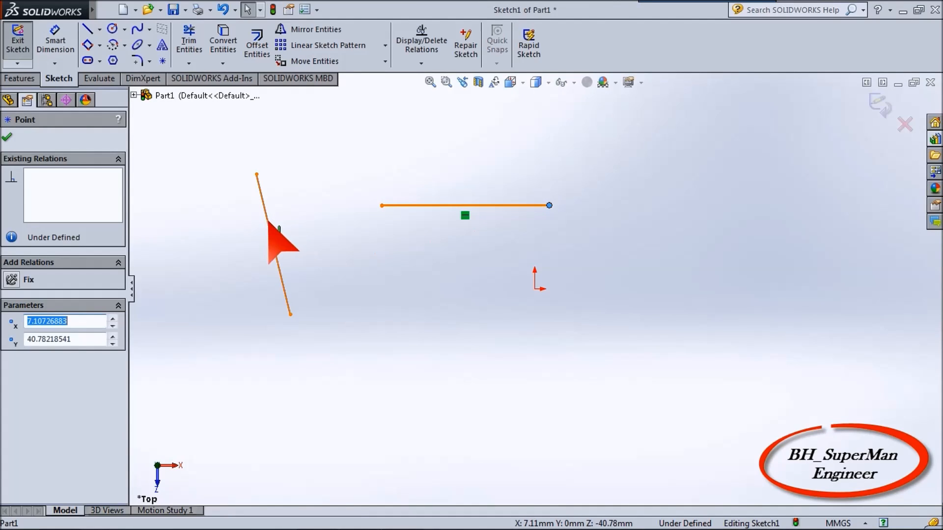
Step: Remove the Horizontal relation from the horizontal line, shorten it to about 81 mm, and give it a Vertical relation
left_click(464, 217)
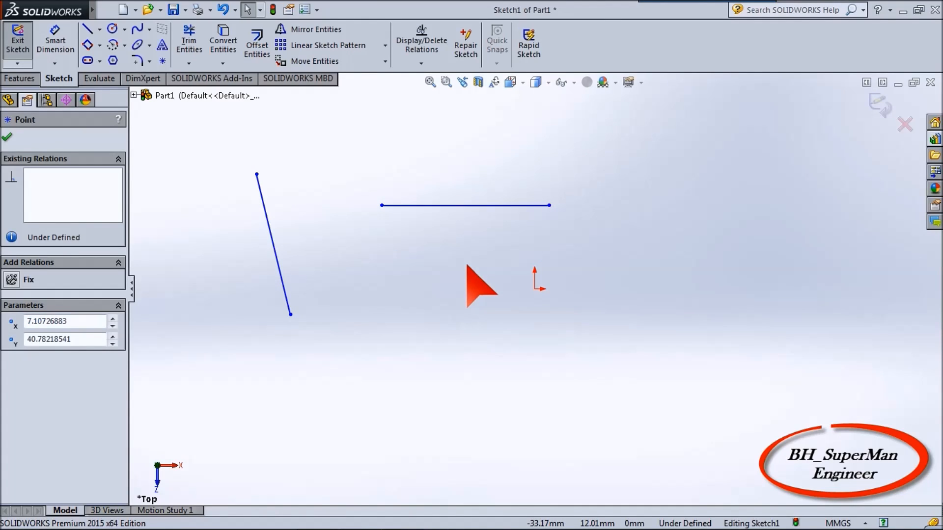
mouse_move(549, 205)
left_mouse_down()
mouse_move(355, 314)
mouse_move(522, 206)
mouse_move(511, 145)
mouse_move(547, 206)
left_mouse_up()
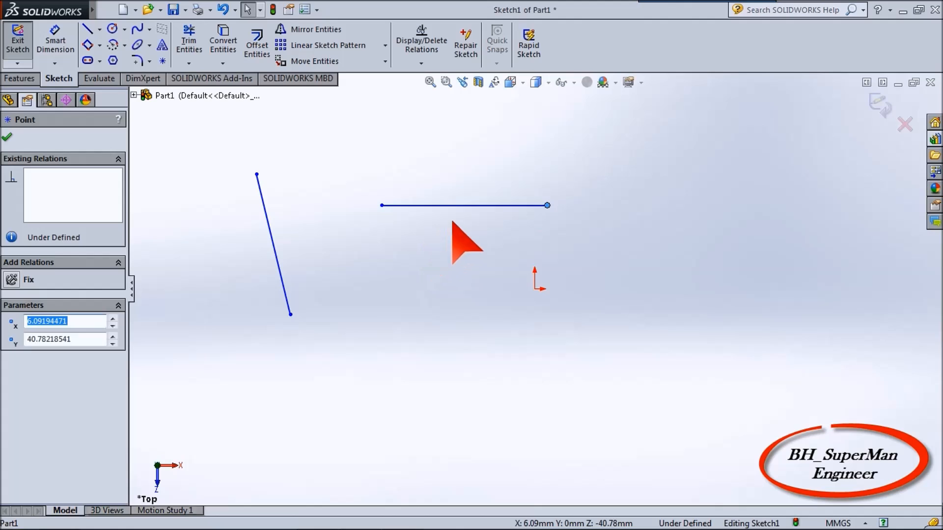
left_click(449, 206)
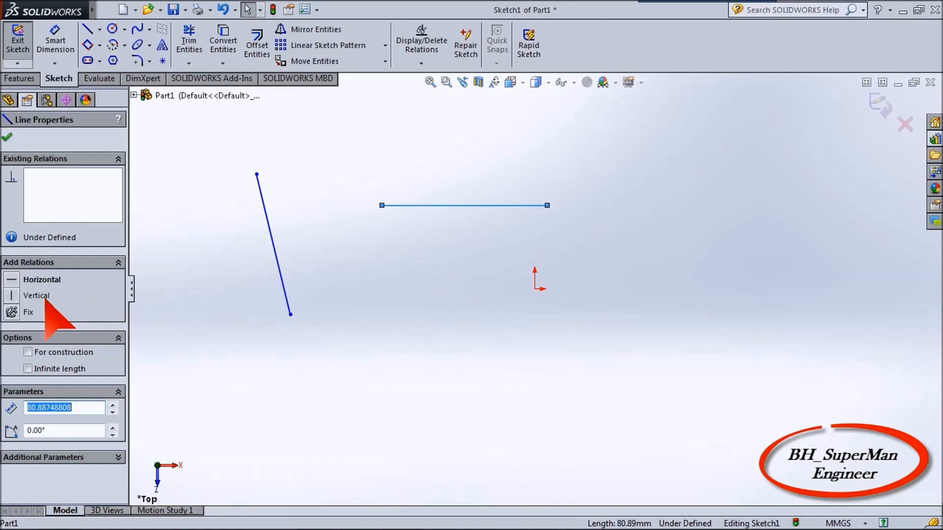
left_click(12, 296)
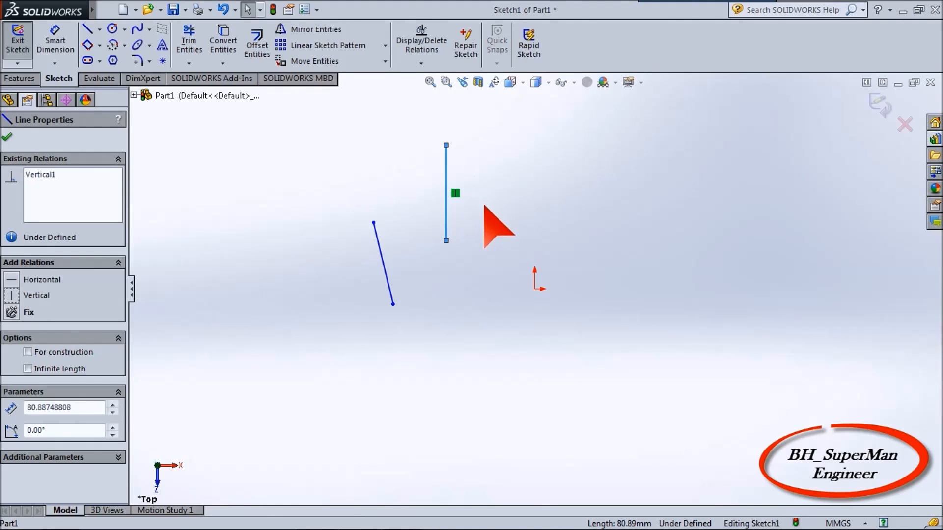
scroll(484, 210, "down", 5)
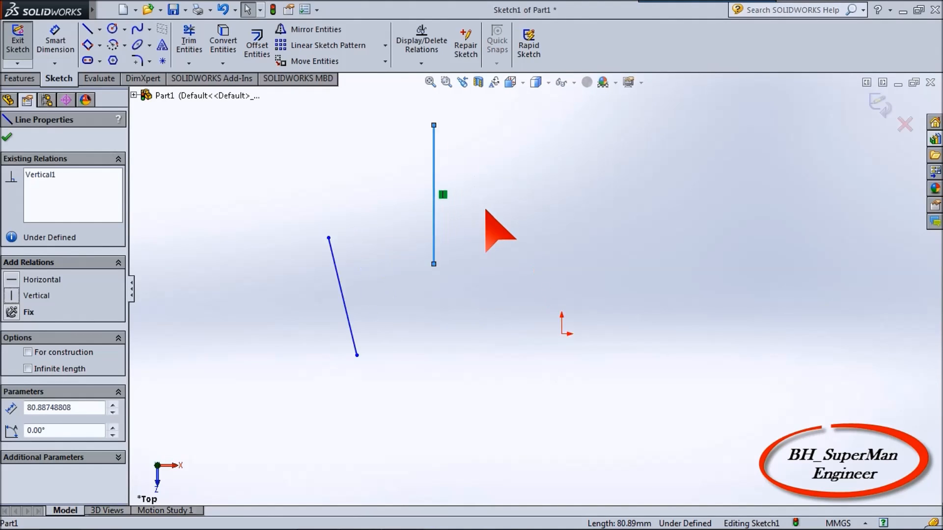
scroll(476, 219, "up", 4)
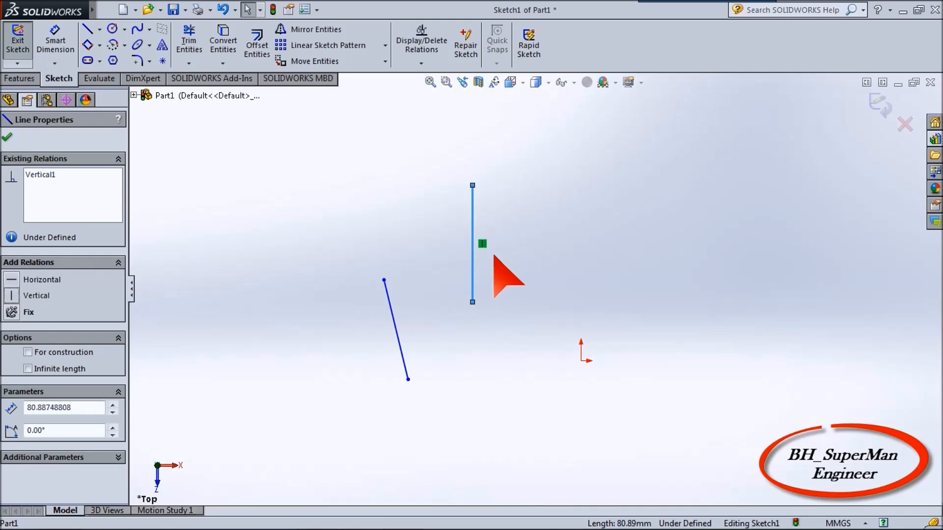
scroll(493, 217, "down", 6)
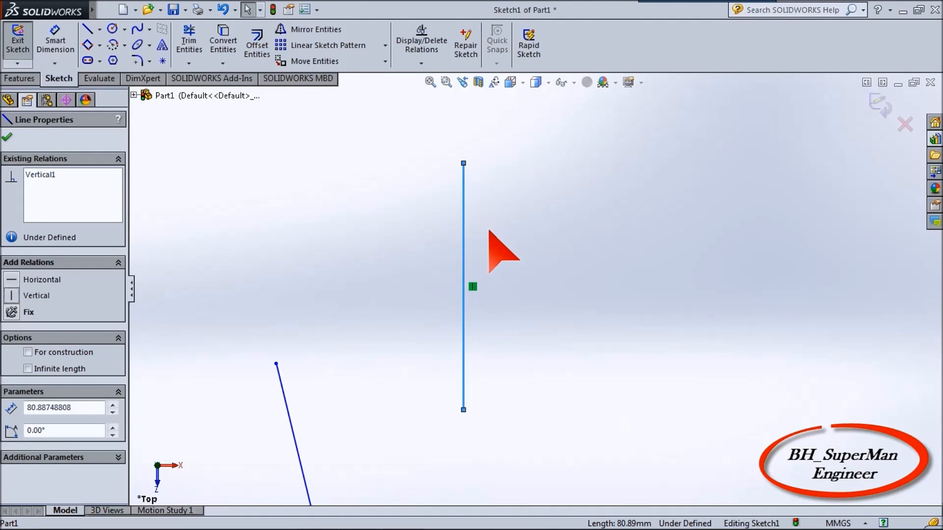
scroll(490, 246, "up", 4)
scroll(526, 314, "up", 3)
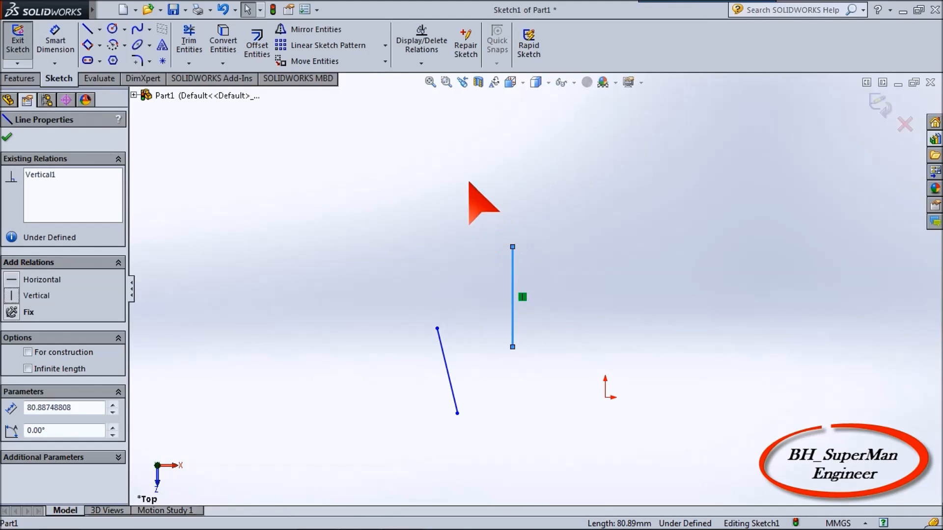
scroll(466, 196, "down", 2)
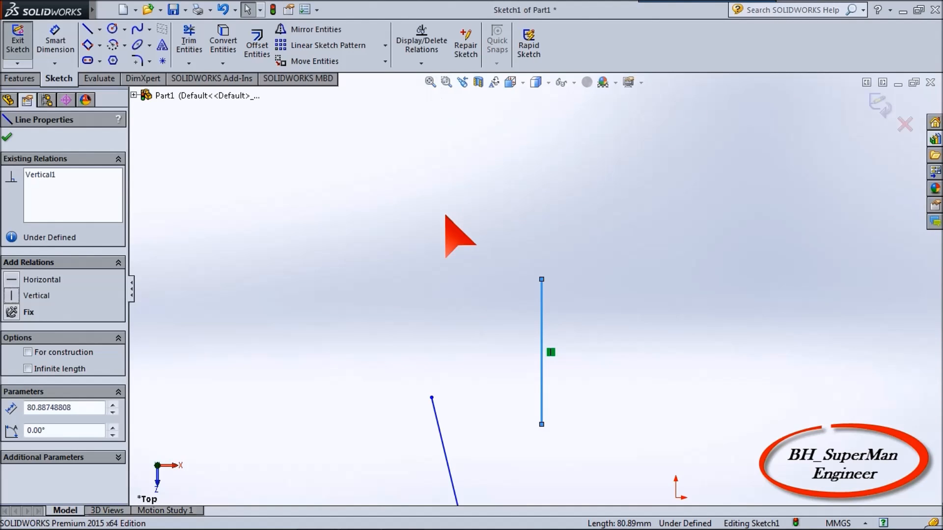
key("f")
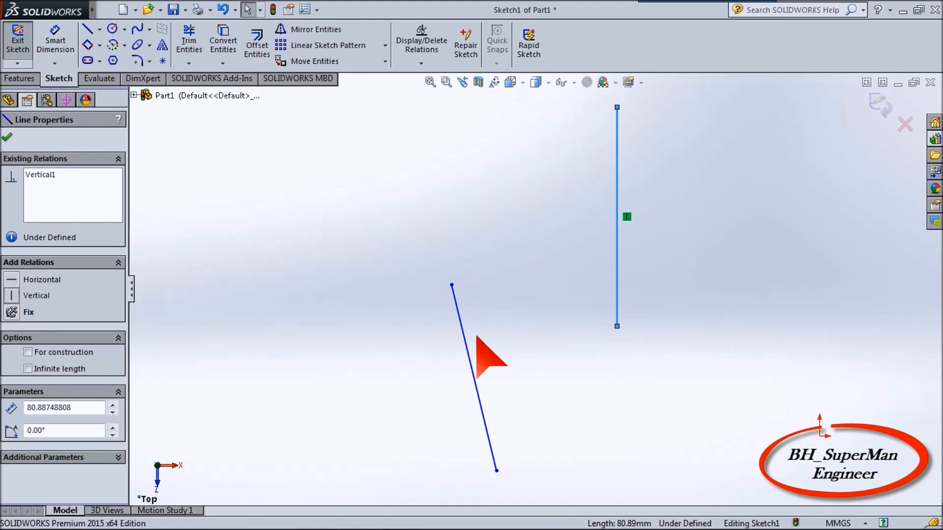
Step: Shift the slanted line slightly and sketch a separate horizontal line about 72 mm long above and to the left of it
left_click(452, 296)
left_click_drag(451, 296, 444, 299)
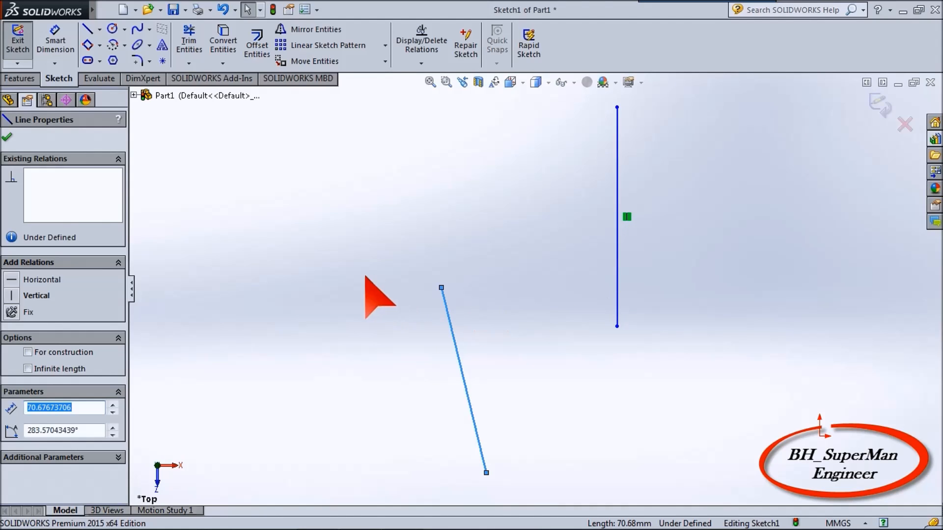
left_click(87, 29)
left_click_drag(233, 159, 428, 158)
right_click(395, 206)
left_click(410, 211)
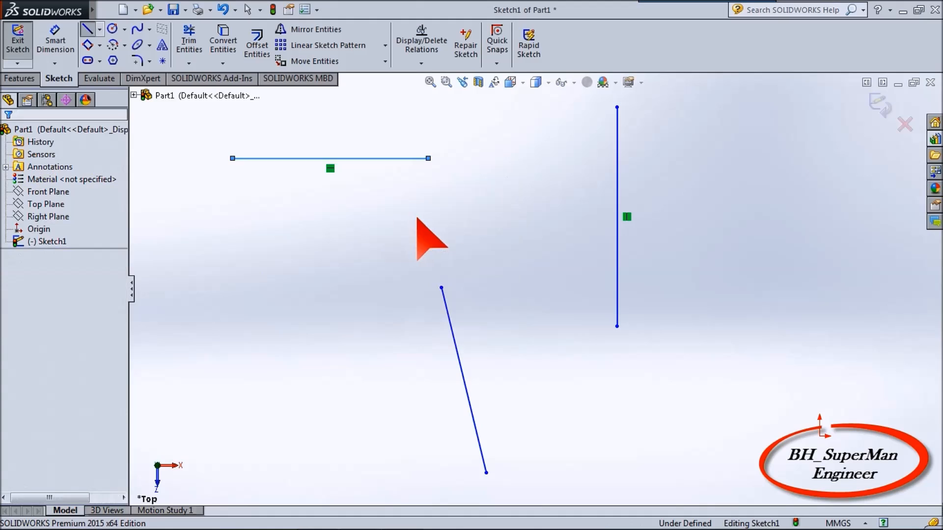
left_click(358, 175)
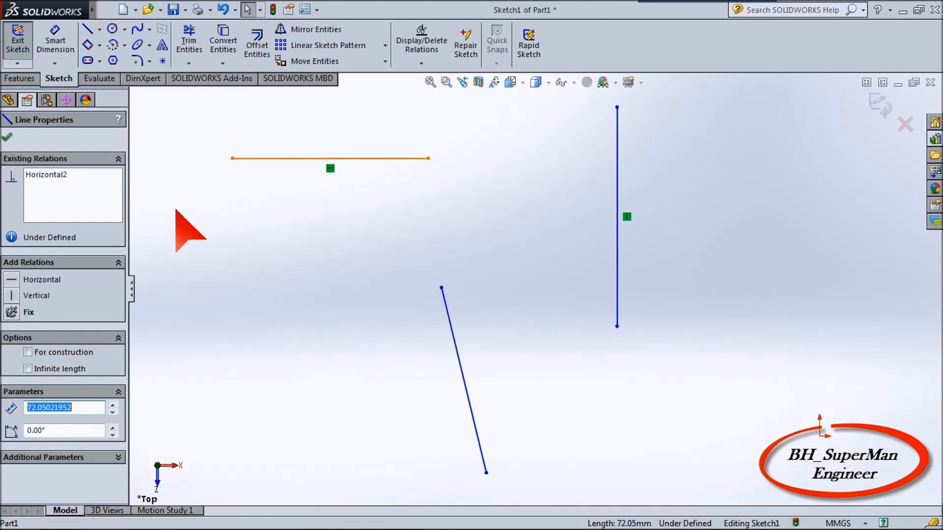
Step: Dimension the new horizontal line's length as 80 mm and move the line slightly lower in the sketch
left_click(55, 39)
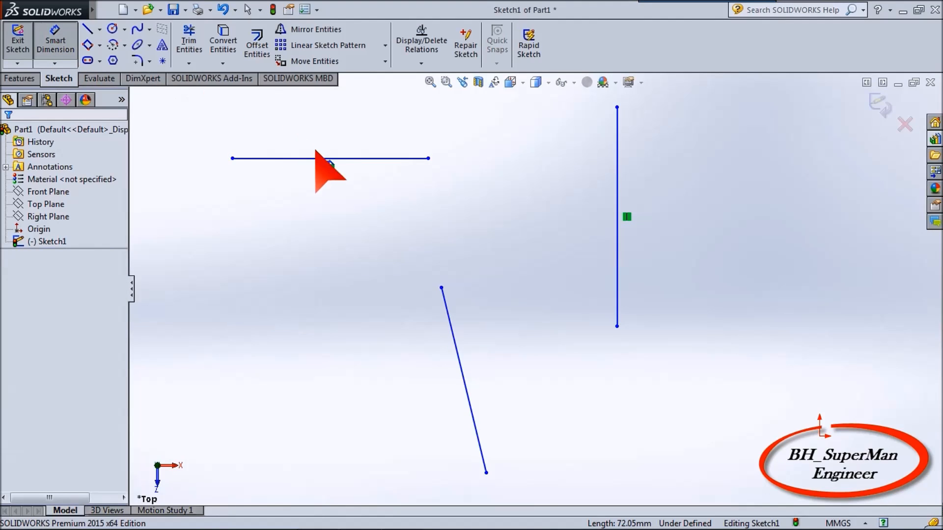
left_click(340, 158)
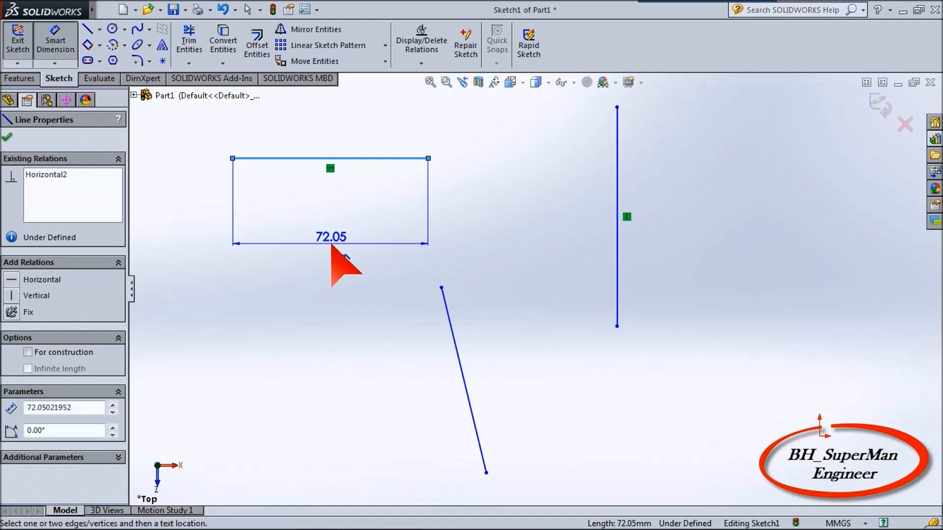
left_click(330, 245)
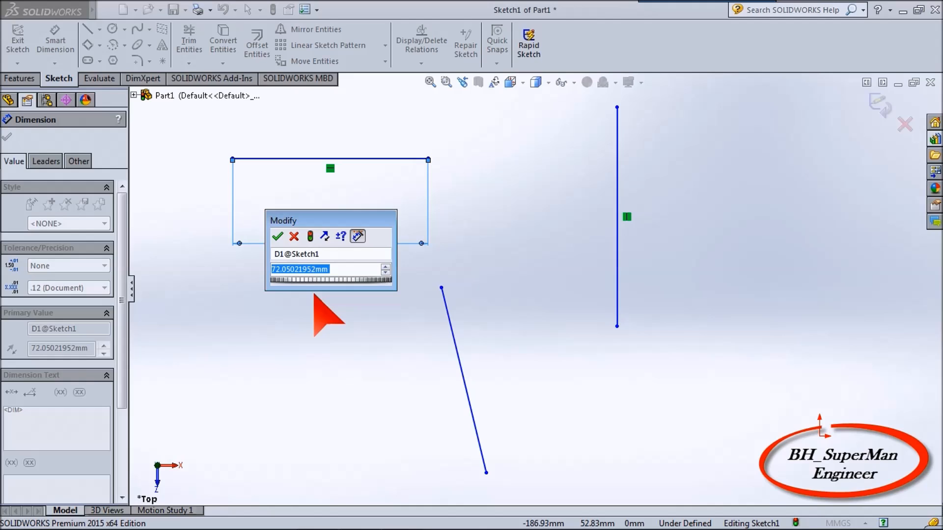
type("80")
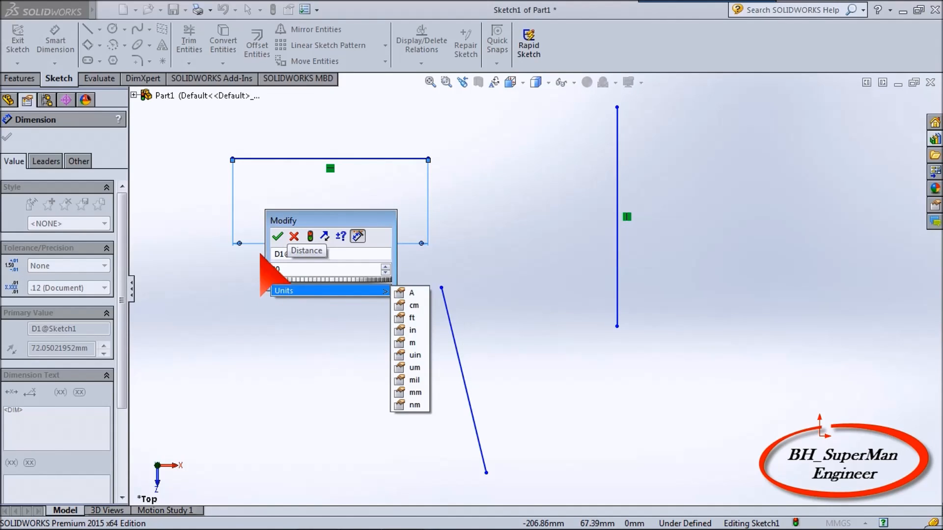
left_click(278, 236)
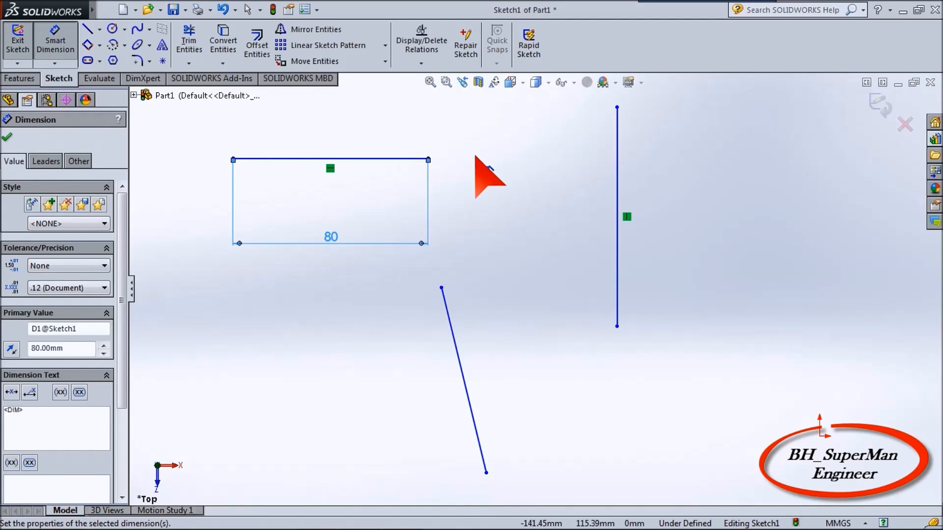
right_click(277, 290)
left_click(305, 325)
left_click_drag(372, 159, 366, 210)
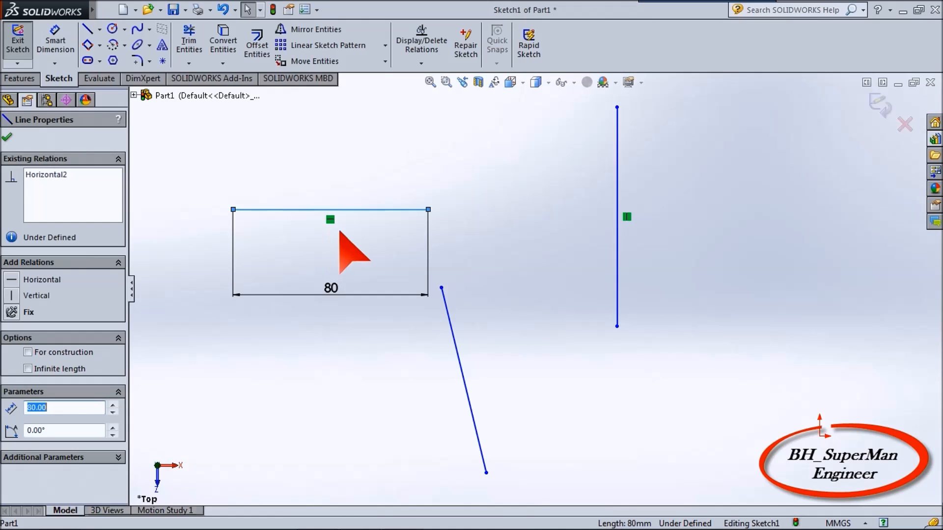
left_click(7, 138)
Step: Sketch a chain of four connected lines: one horizontal above the 80 mm line, followed by three slanted zigzag segments, the last parallel to the second
left_click(87, 29)
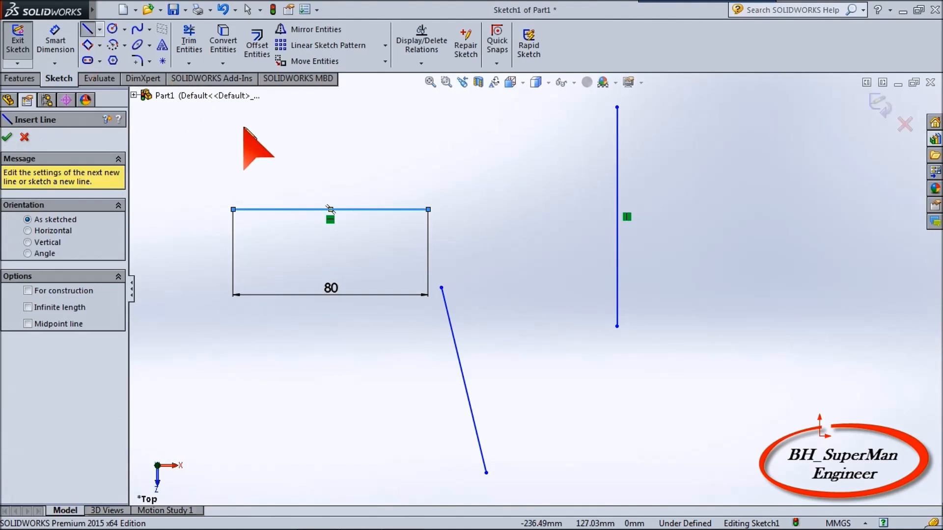
left_click(266, 153)
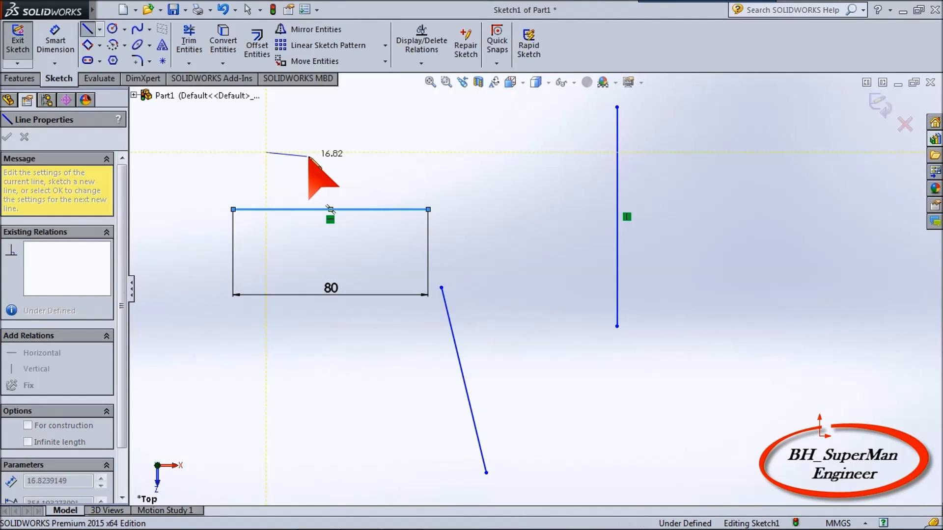
left_click(418, 153)
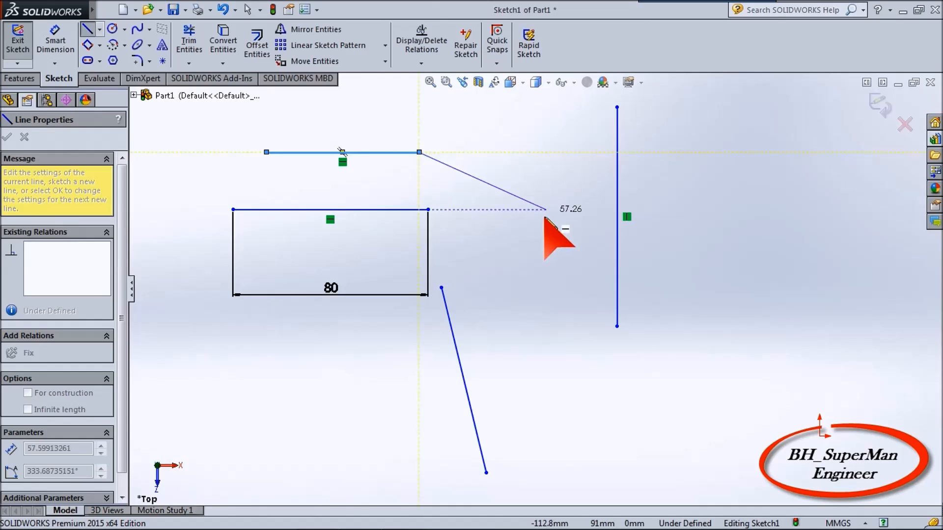
left_click(552, 233)
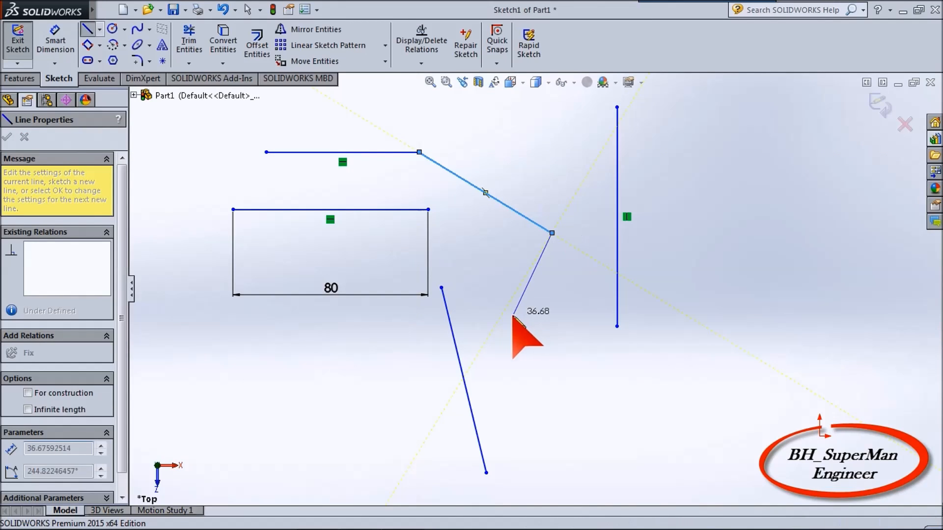
left_click(511, 326)
left_click(589, 373)
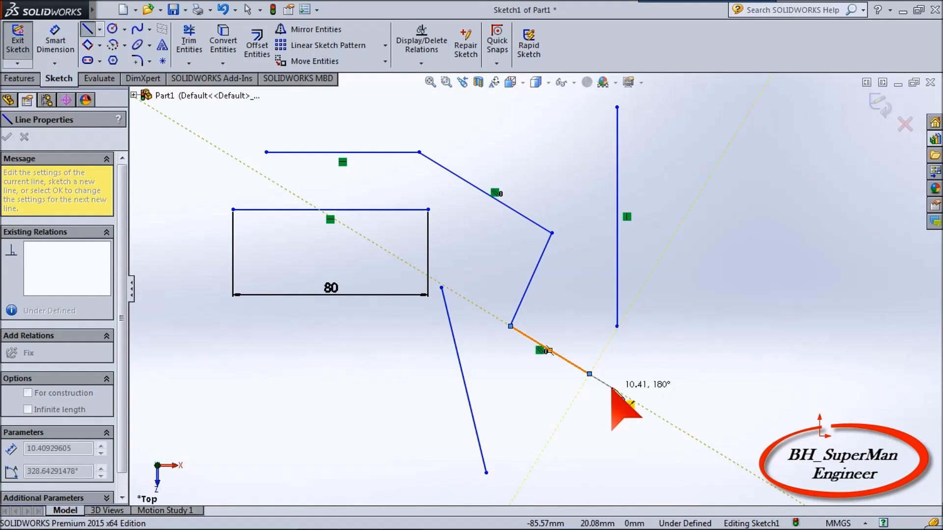
key("Escape")
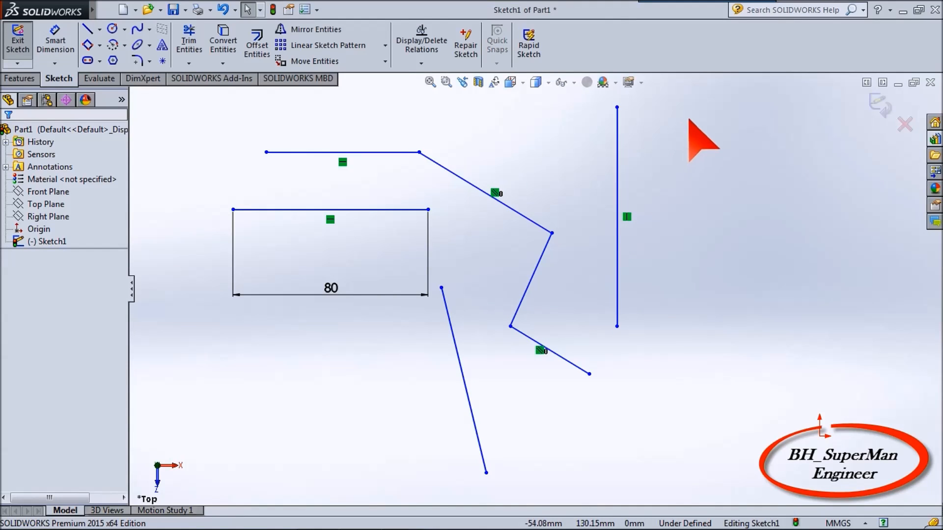
Step: Delete all lines and dimensions from the sketch
mouse_move(710, 105)
left_mouse_down()
mouse_move(583, 263)
mouse_move(280, 441)
left_mouse_up()
key("Delete")
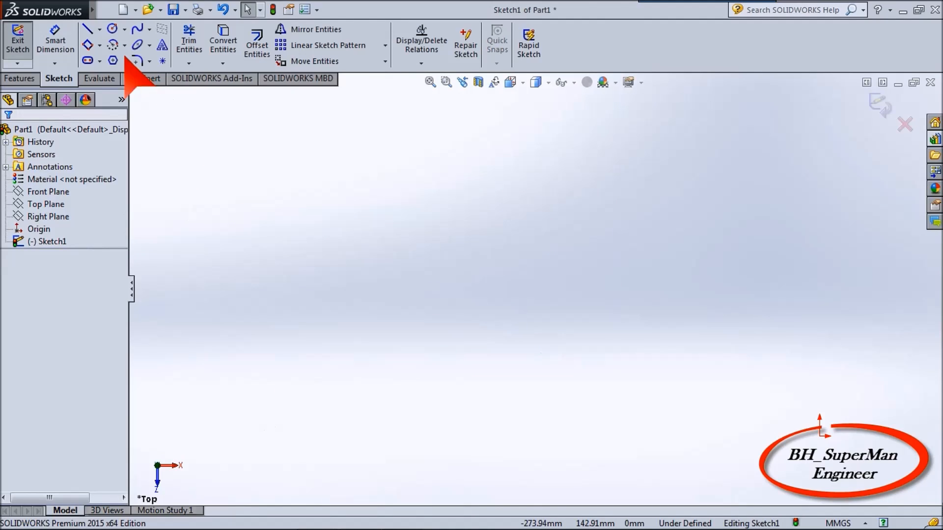
Step: Sketch a center-point circle with a radius of about 54 mm in the emptied sketch, to the upper left of the origin
left_click(111, 28)
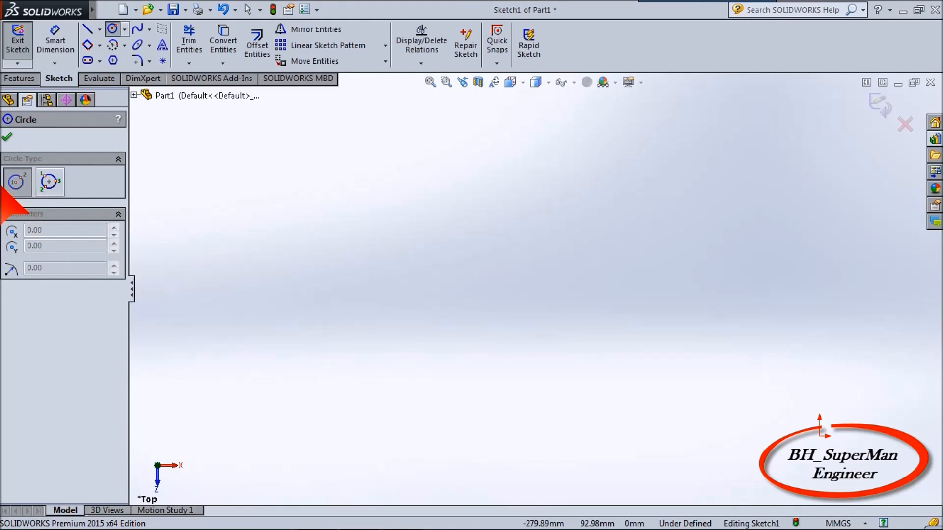
left_click(367, 268)
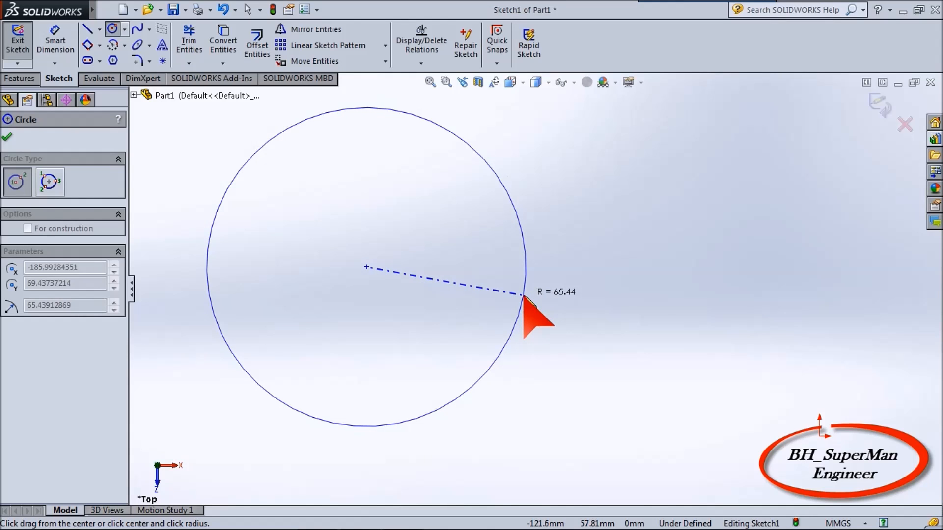
left_click(499, 267)
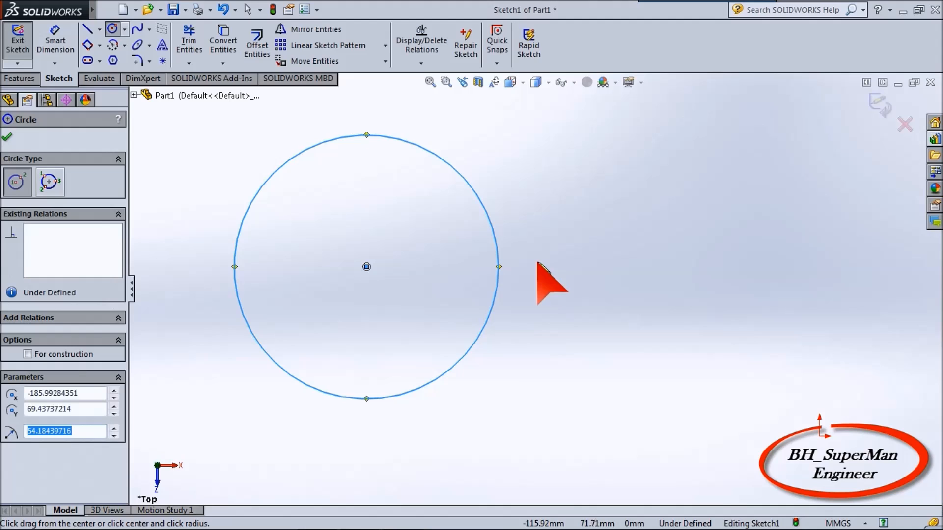
Step: Dimension the circle's diameter as 80 mm and reposition the dimension text inside the circle, left of its center
left_click(54, 39)
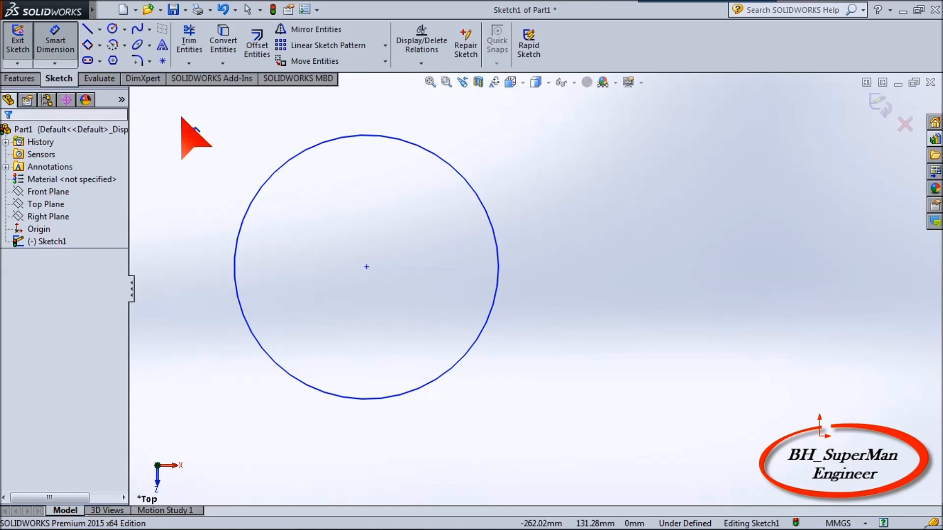
left_click(475, 202)
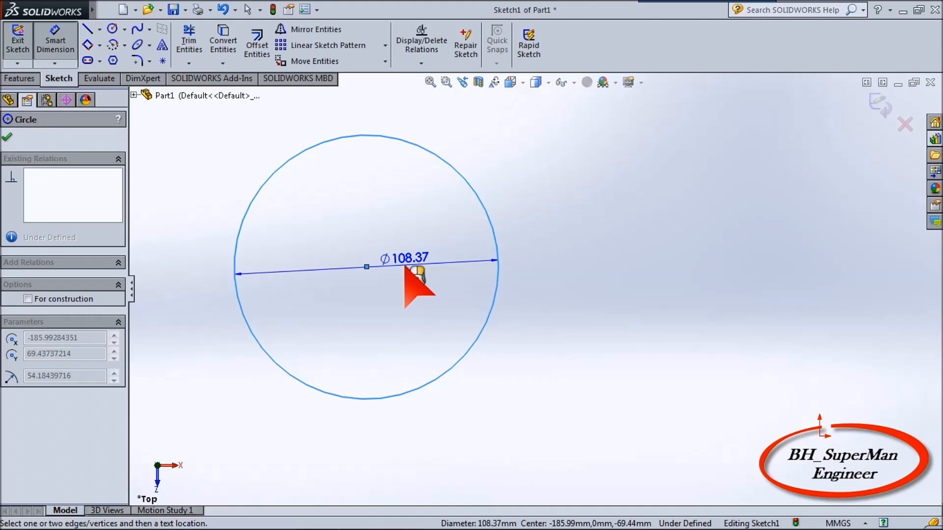
left_click(404, 268)
type("80")
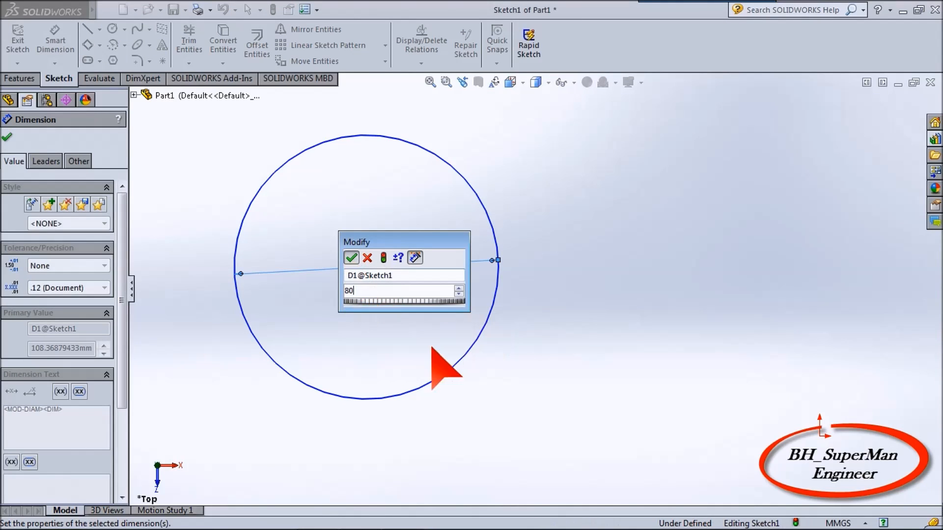
key("Return")
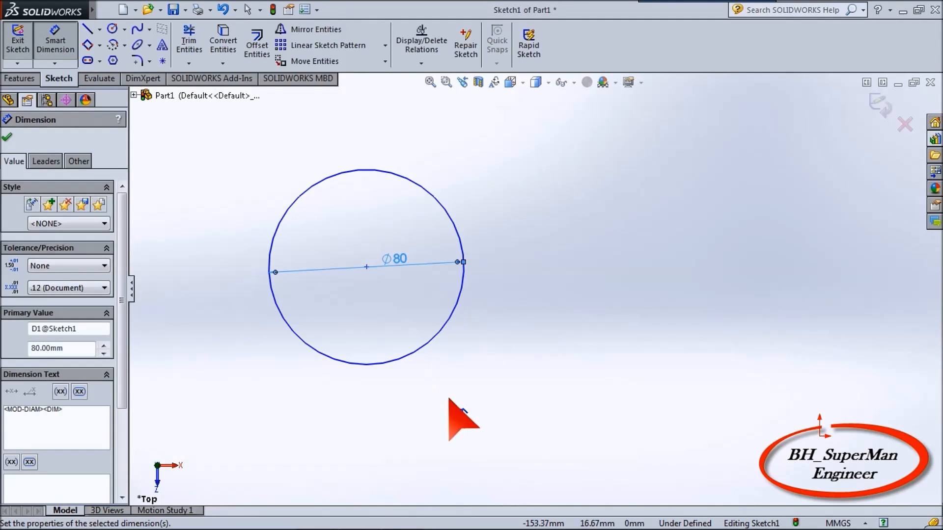
left_click_drag(393, 258, 354, 256)
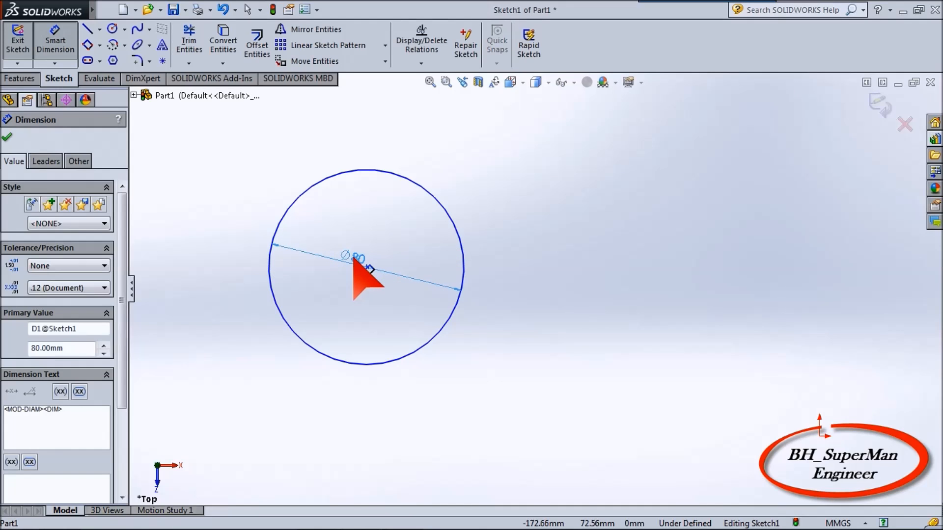
left_click(125, 33)
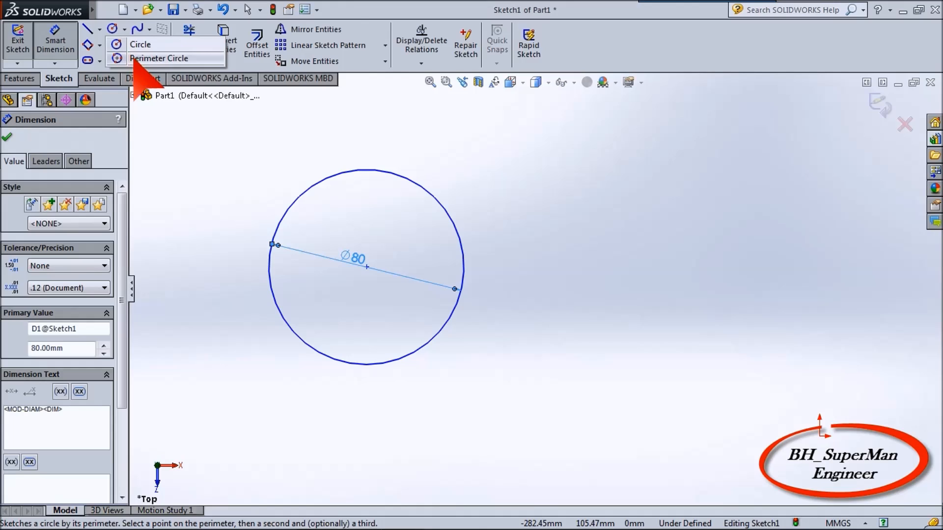
left_click(107, 29)
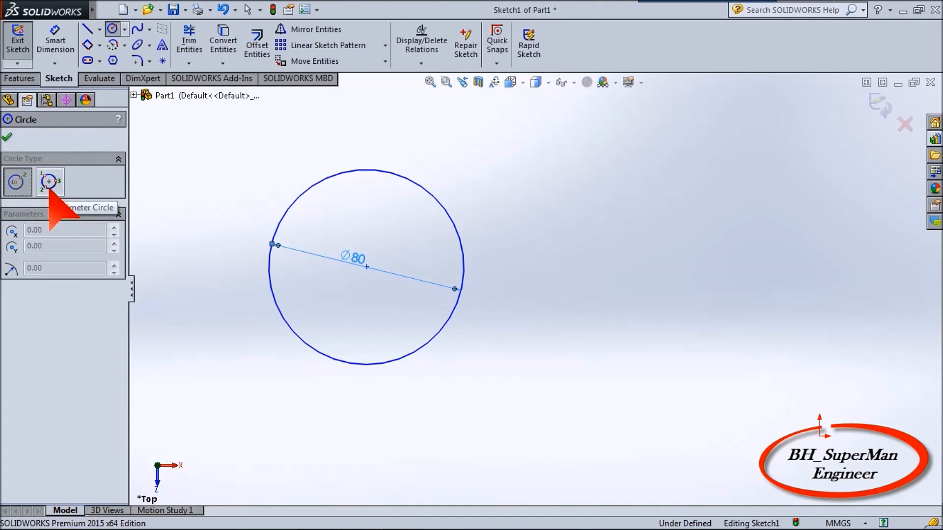
Step: Sketch a closed triangle of three slanted lines to the right of the 80 mm circle, with its lower side about 117 mm long
left_click(87, 29)
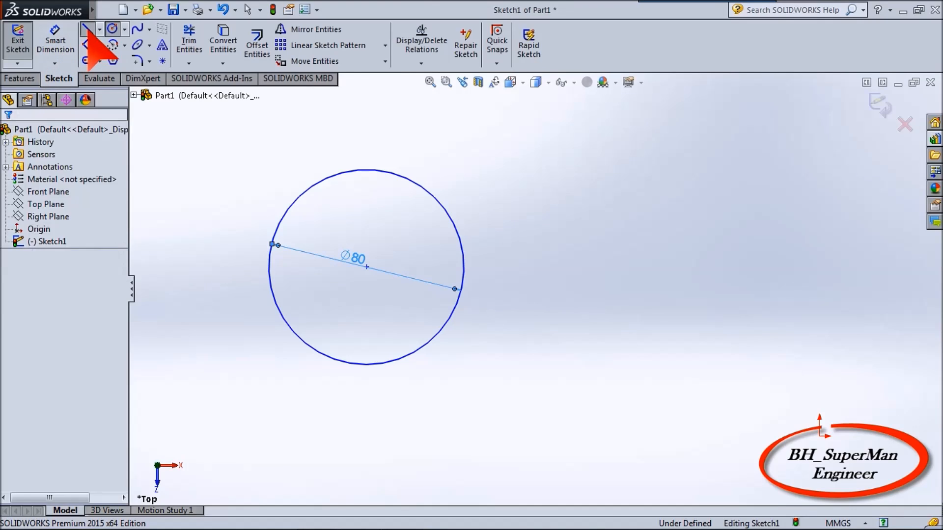
mouse_move(538, 166)
left_mouse_down()
mouse_move(551, 312)
mouse_move(483, 395)
left_mouse_up()
mouse_move(539, 164)
left_mouse_down()
mouse_move(699, 264)
mouse_move(760, 331)
mouse_move(552, 389)
mouse_move(482, 395)
left_mouse_up()
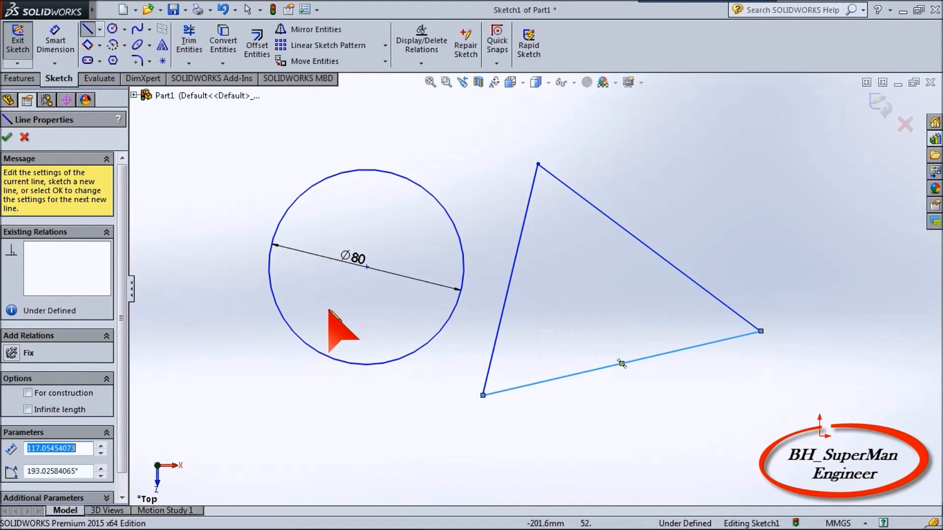
Step: Sketch a perimeter circle inside the triangle, tangent to all three sides, with a radius of about 31 mm
left_click(113, 28)
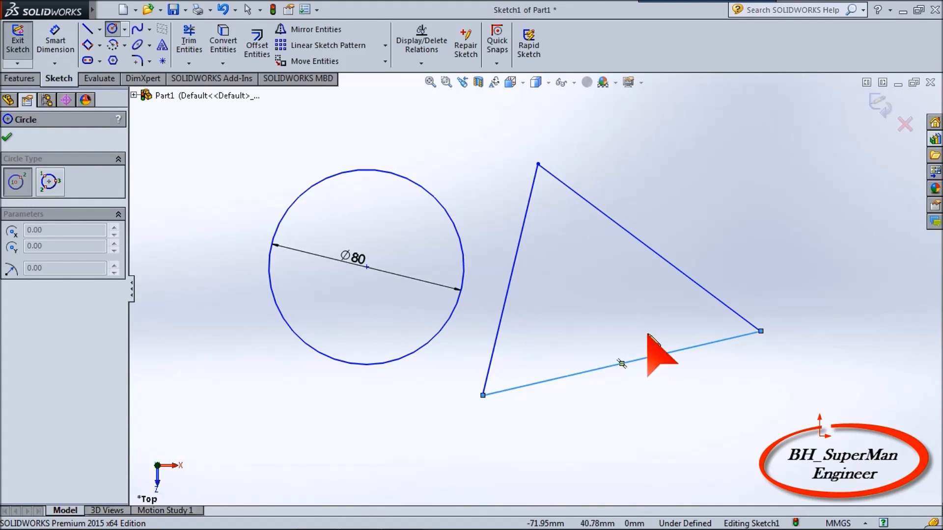
left_click(51, 186)
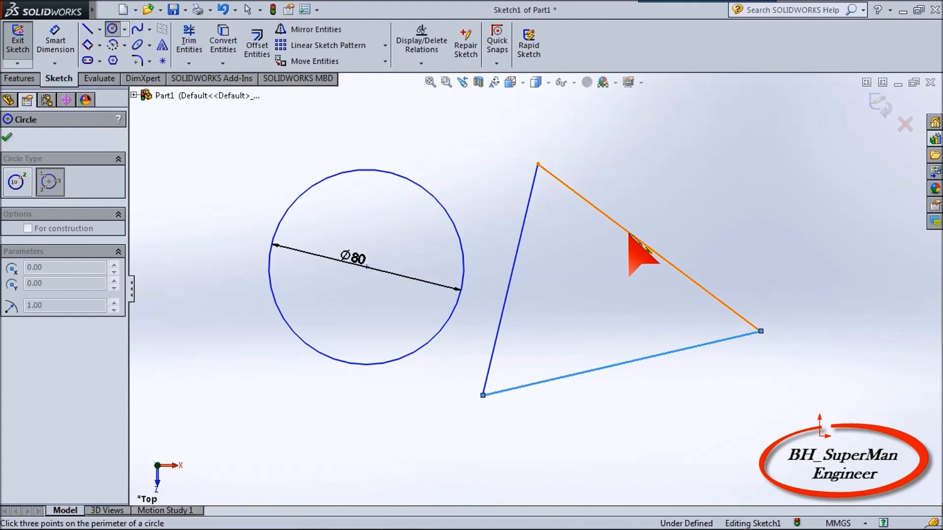
left_click(628, 234)
left_click(513, 268)
left_click(603, 368)
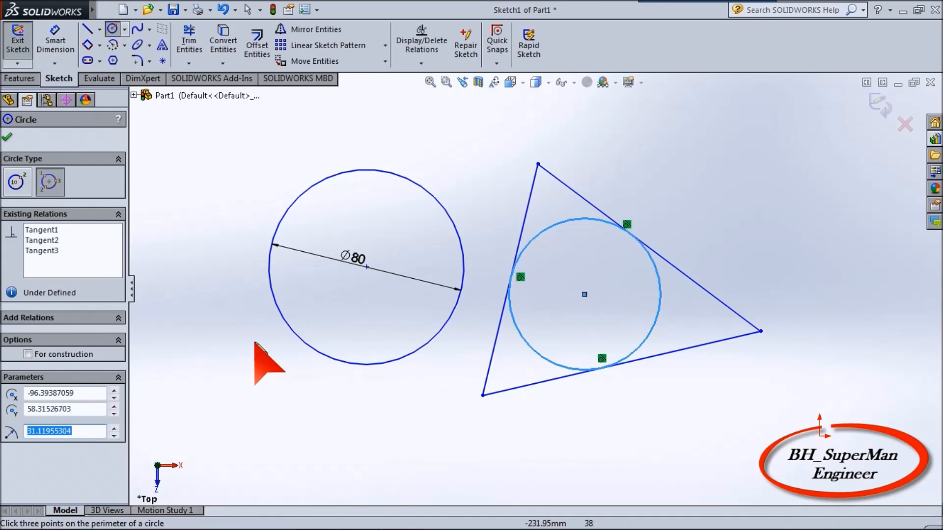
left_click(7, 138)
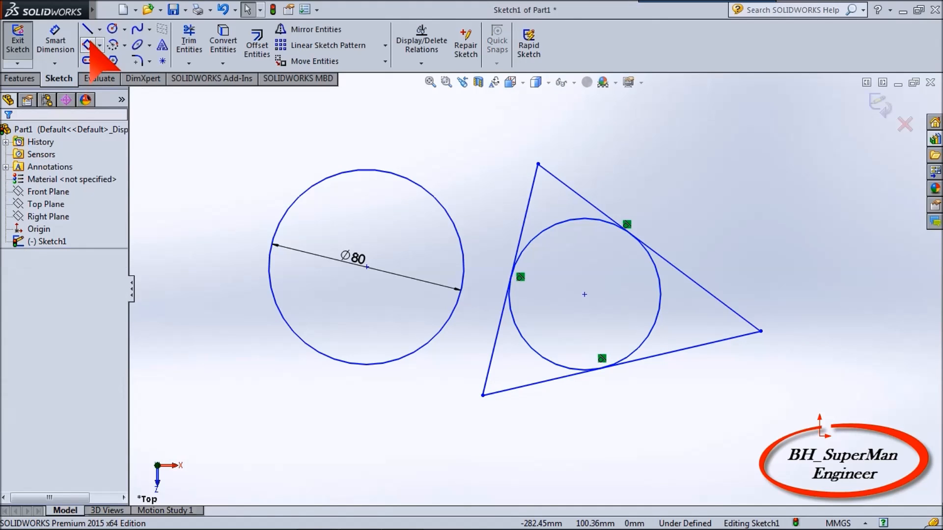
Step: Delete both circles, the 80 mm dimension and the triangle from the sketch
left_click_drag(790, 150, 243, 414)
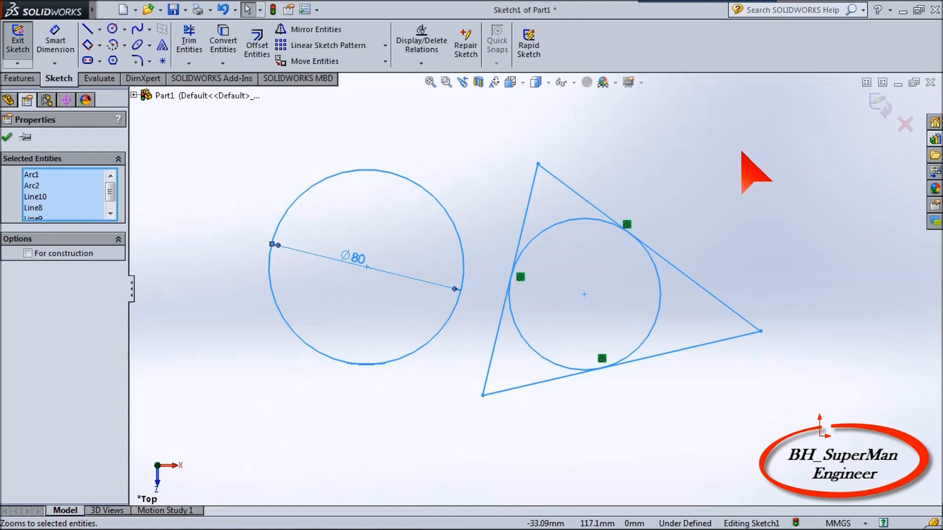
left_click(833, 160)
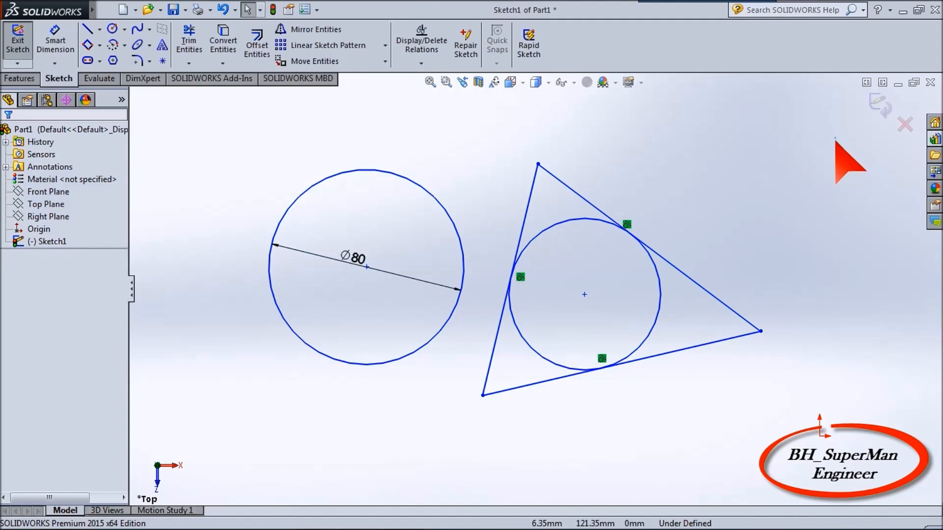
left_click_drag(827, 165, 209, 417)
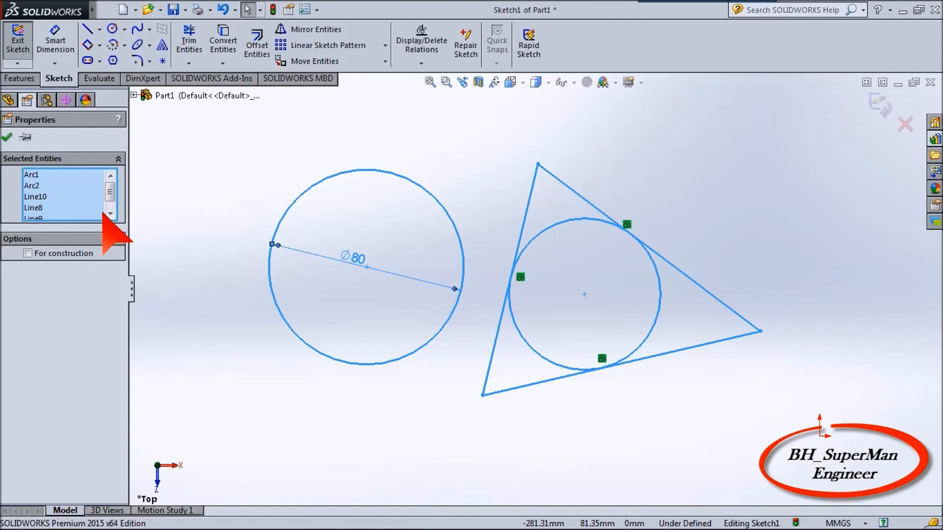
scroll(111, 201, "down", 1)
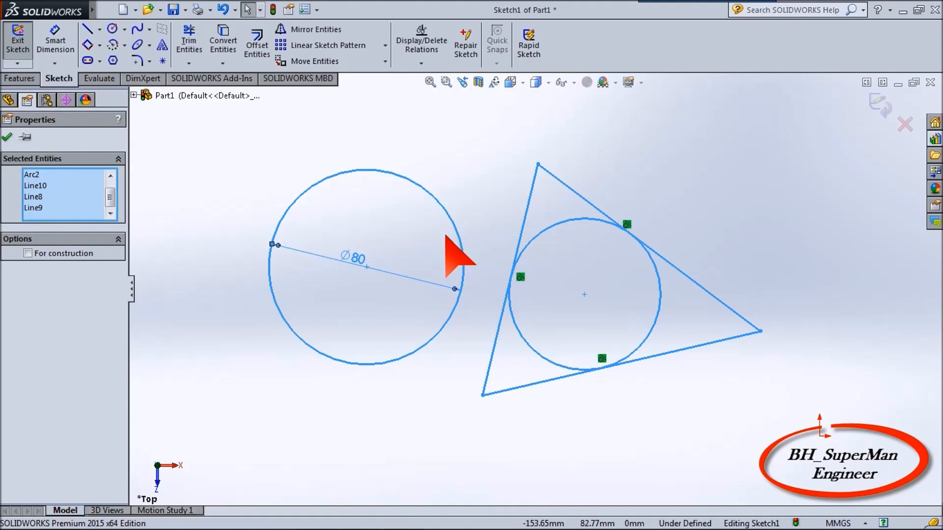
key("Delete")
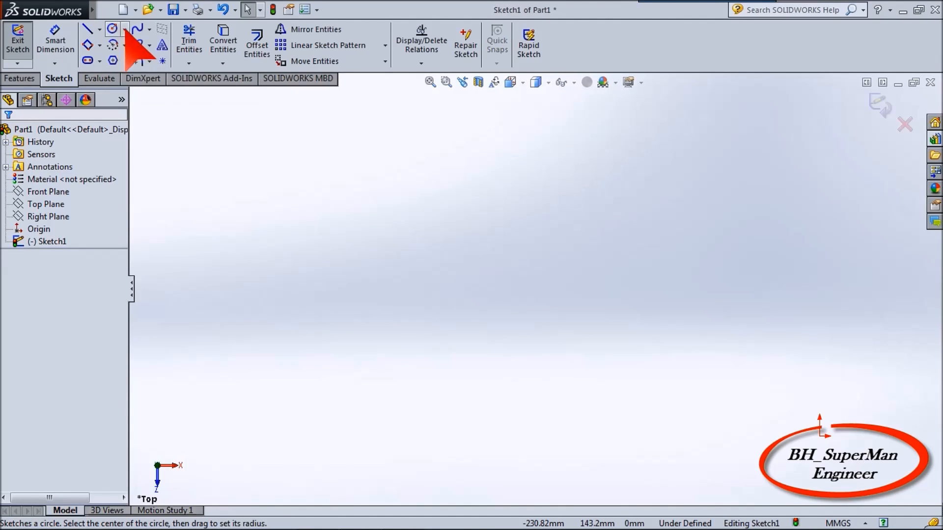
Step: Sketch a corner rectangle about 80 mm wide and 46 mm high, to the upper left of the origin
left_click(88, 45)
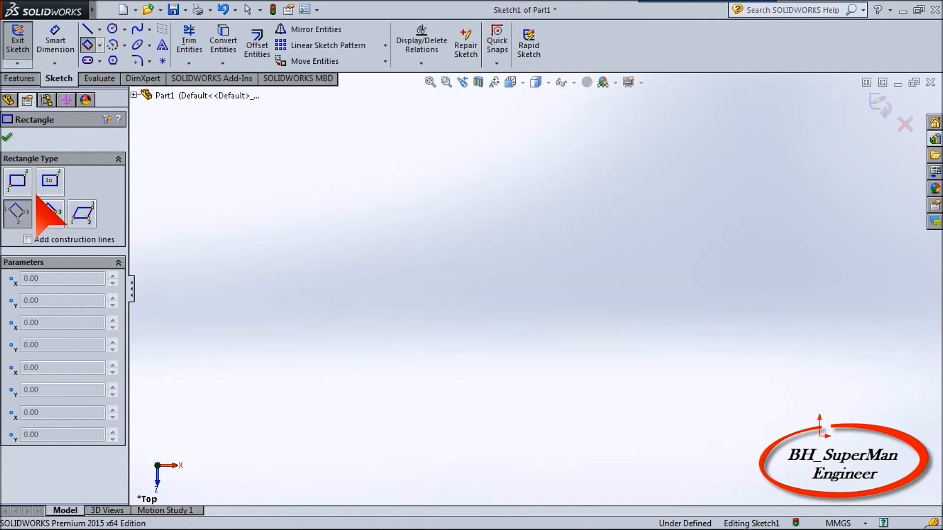
left_click(18, 183)
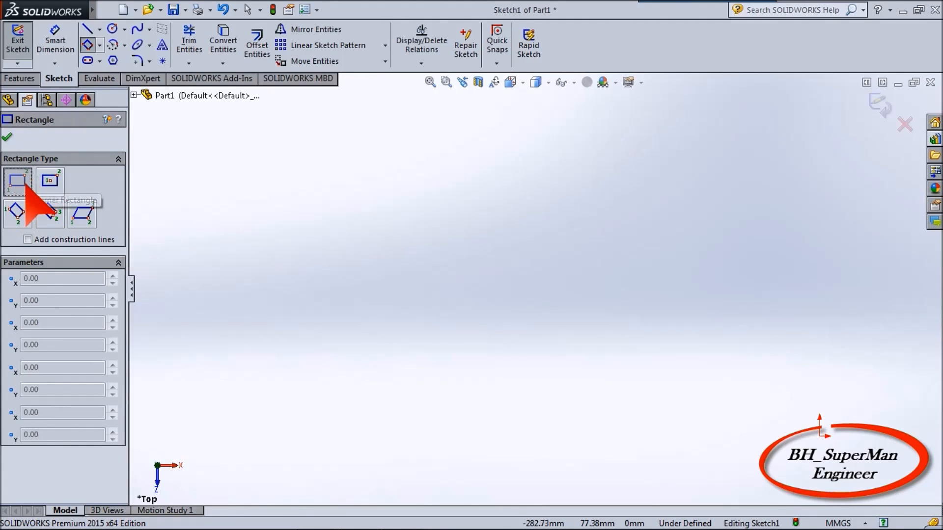
left_click(297, 339)
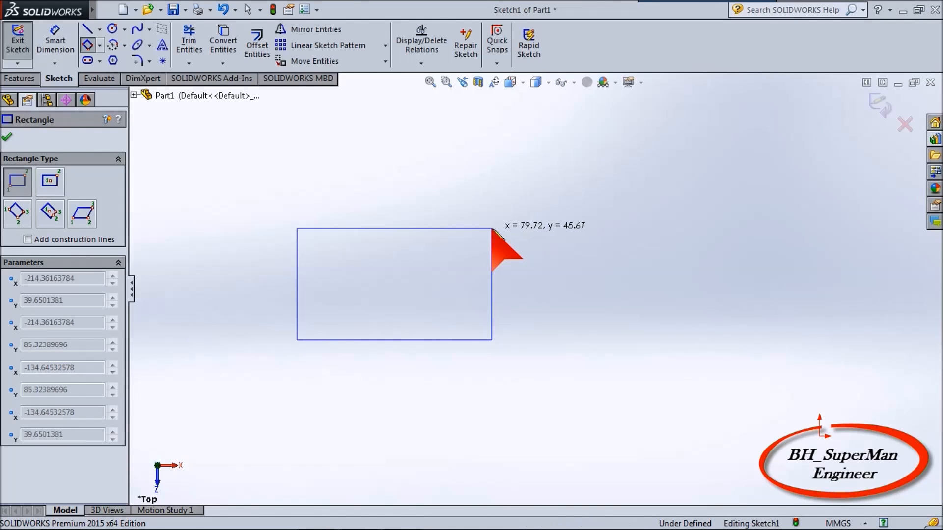
left_click(491, 229)
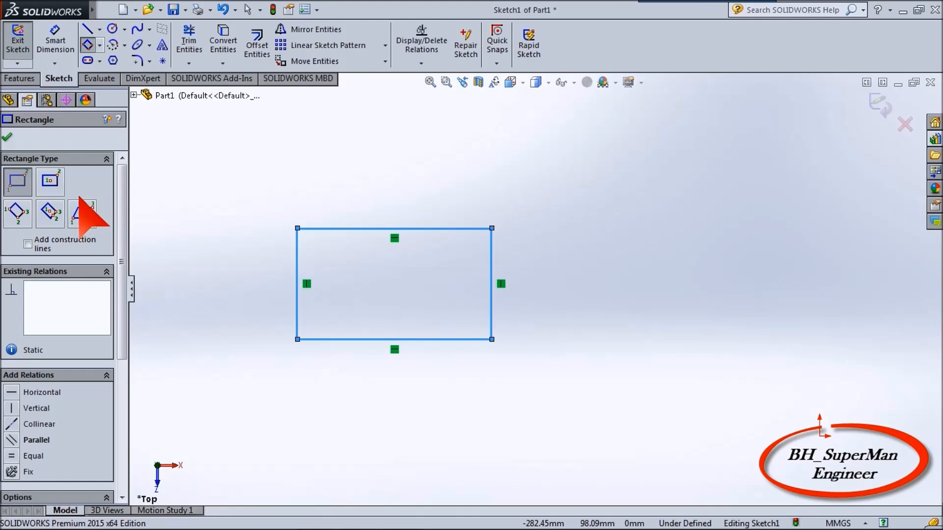
Step: Sketch a center rectangle about 61 mm wide and 50 mm high, to the right of the corner rectangle
left_click(53, 187)
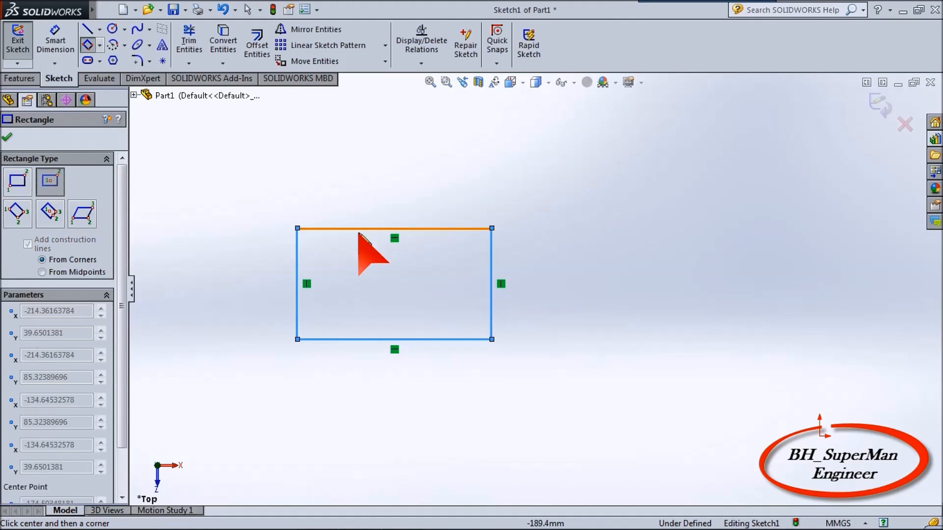
left_click(627, 284)
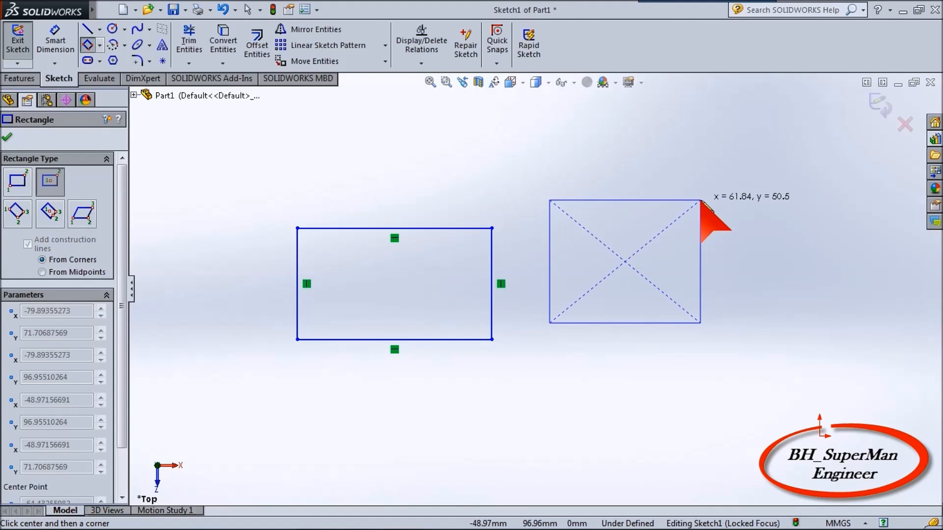
left_click(699, 199)
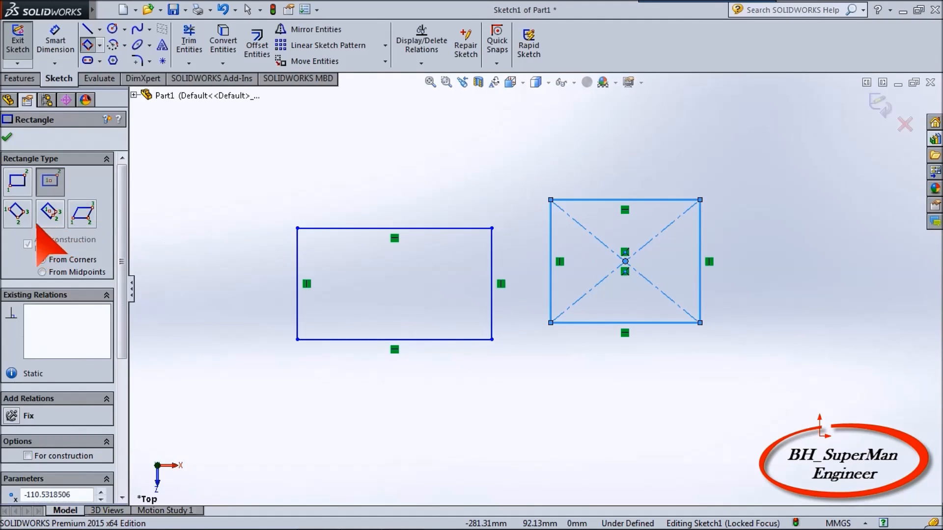
Step: Sketch a tilted 3 point corner rectangle to the lower left of the corner rectangle, its long sides sloping down to the right
left_click(19, 214)
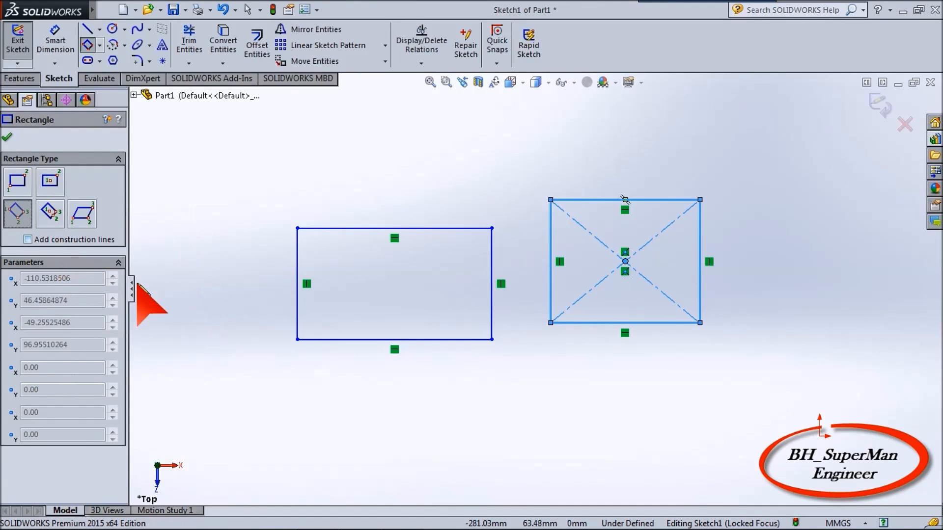
left_click(187, 365)
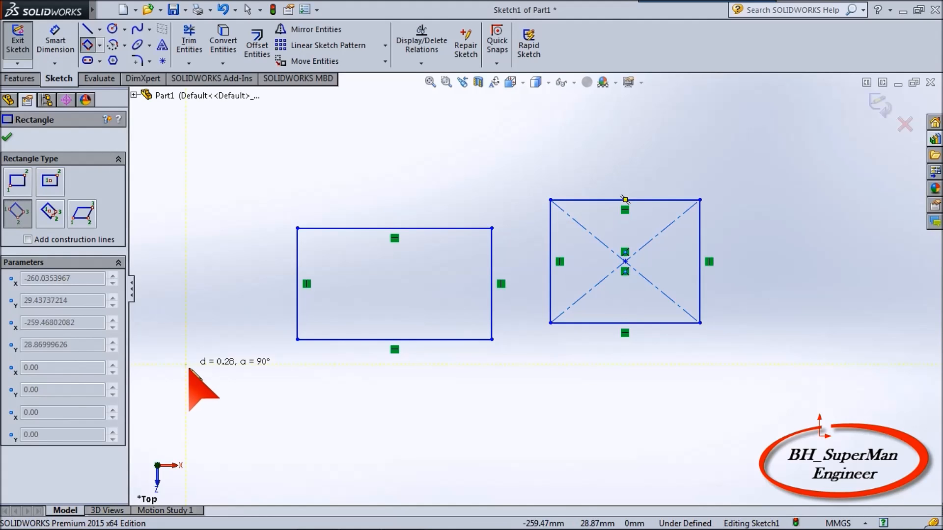
left_click(310, 476)
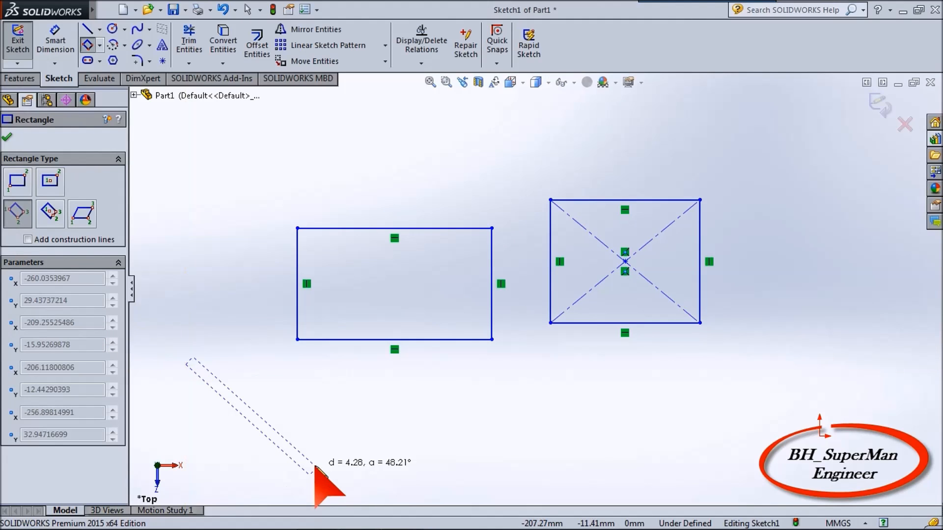
left_click(374, 433)
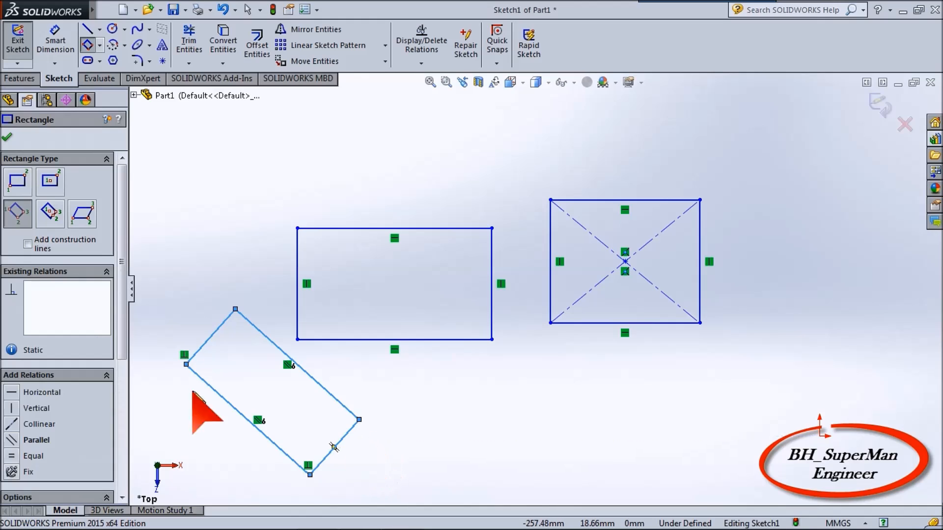
Step: Delete all three rectangles from the sketch
right_click(784, 158)
mouse_move(751, 224)
left_mouse_down()
mouse_move(231, 469)
mouse_move(211, 494)
left_mouse_up()
left_click(725, 332)
mouse_move(785, 146)
left_mouse_down()
mouse_move(309, 452)
mouse_move(164, 510)
mouse_move(168, 481)
left_mouse_up()
left_click(375, 468)
left_click_drag(743, 170, 192, 449)
key("Delete")
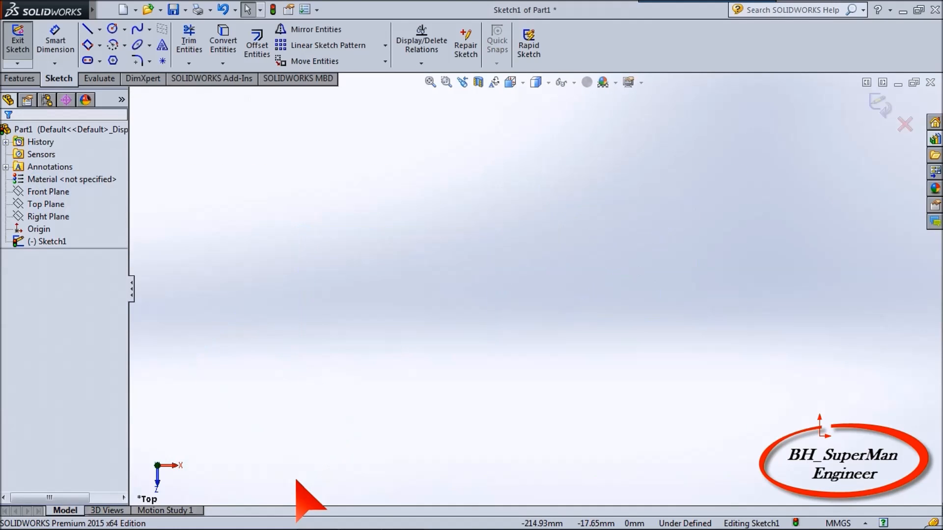
Step: Sketch a large tilted 3 point center rectangle with corner-to-corner construction lines, to the upper left of the origin
left_click(99, 45)
left_click(94, 84)
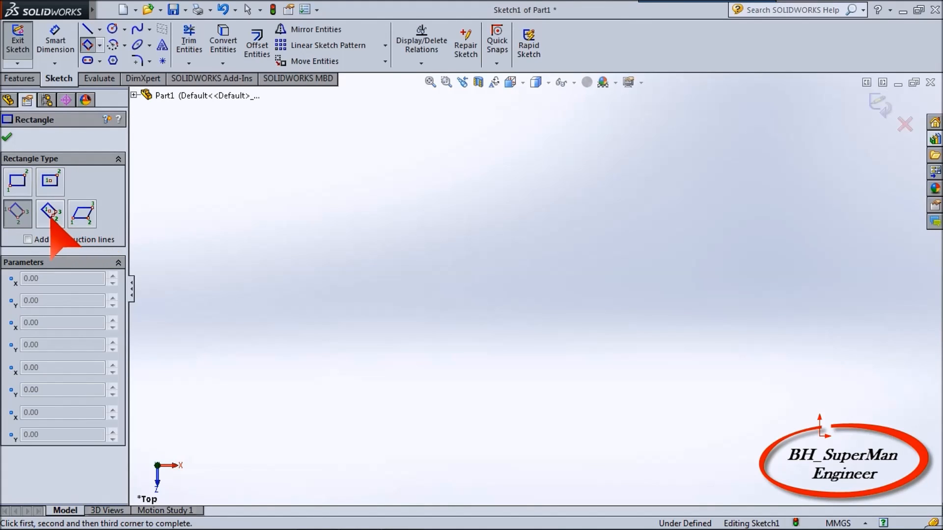
left_click(51, 219)
left_click(393, 291)
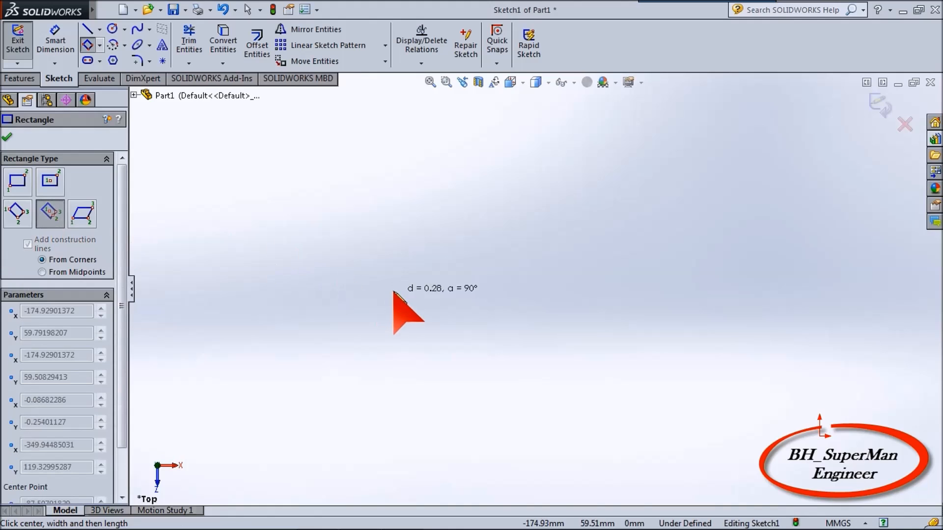
left_click(534, 396)
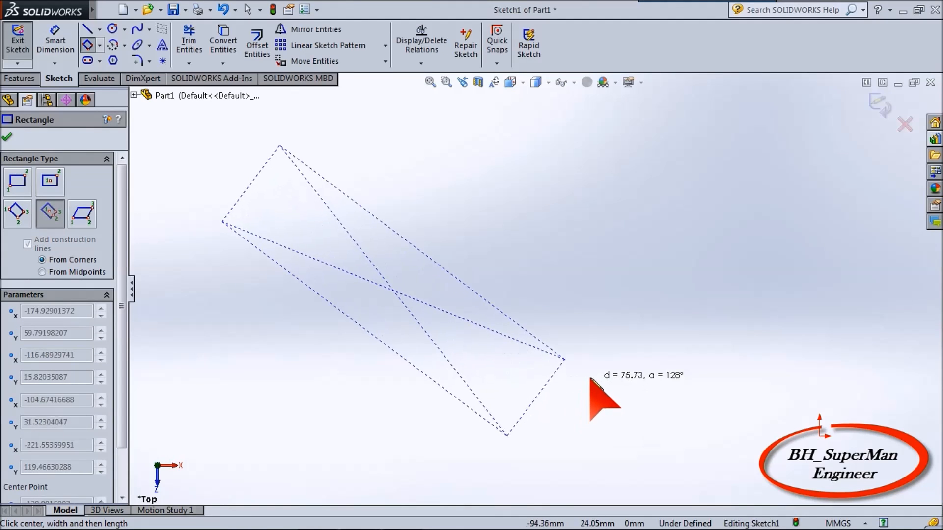
left_click(607, 360)
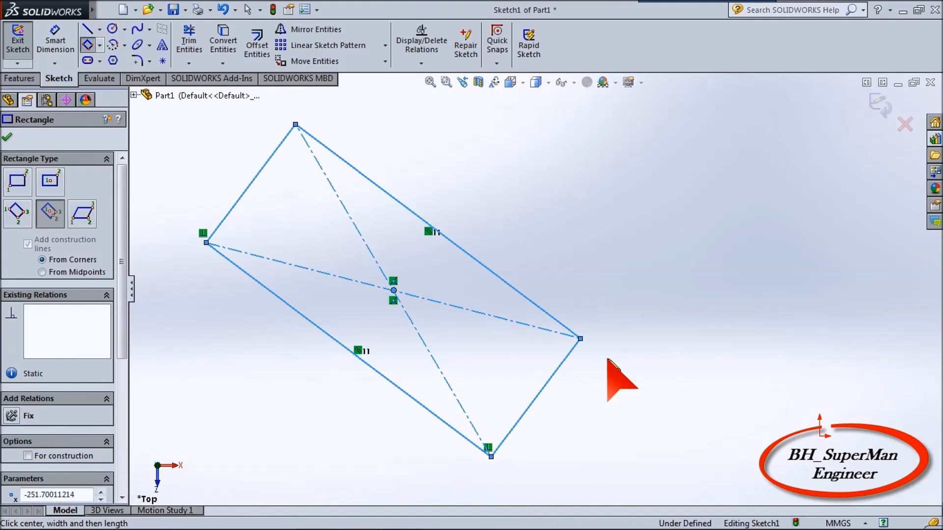
Step: Sketch a parallelogram with a horizontal base about 77 mm long, to the right of the tilted center rectangle
left_click(85, 220)
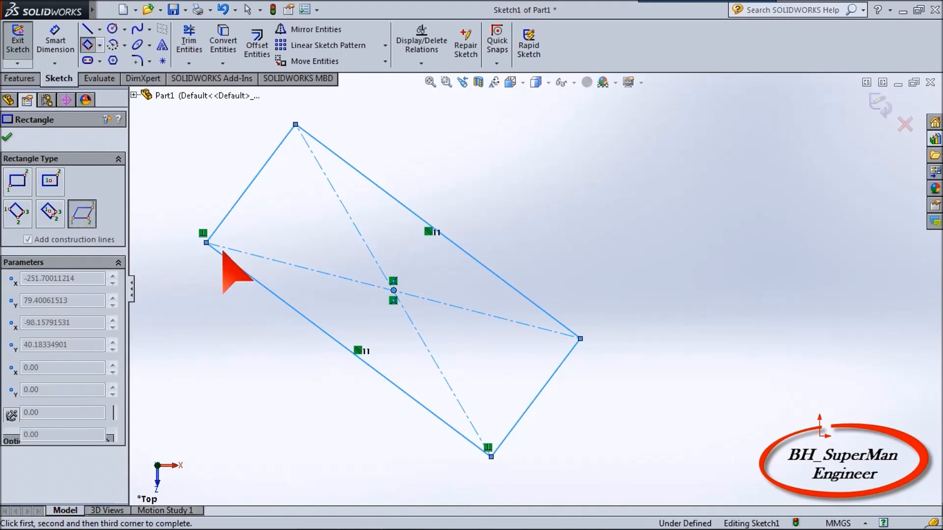
left_click(589, 267)
left_click(776, 265)
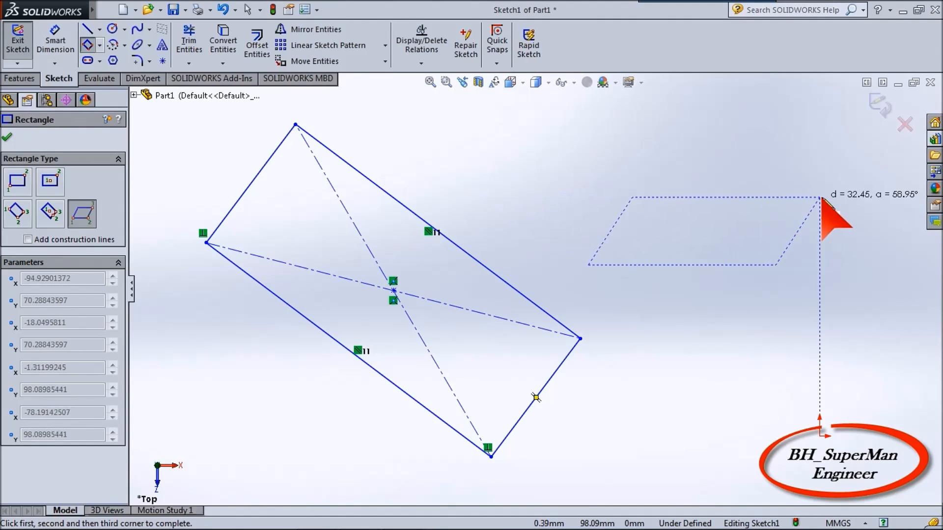
left_click(828, 198)
Step: Delete the tilted rectangle and the parallelogram from the sketch
right_click(578, 174)
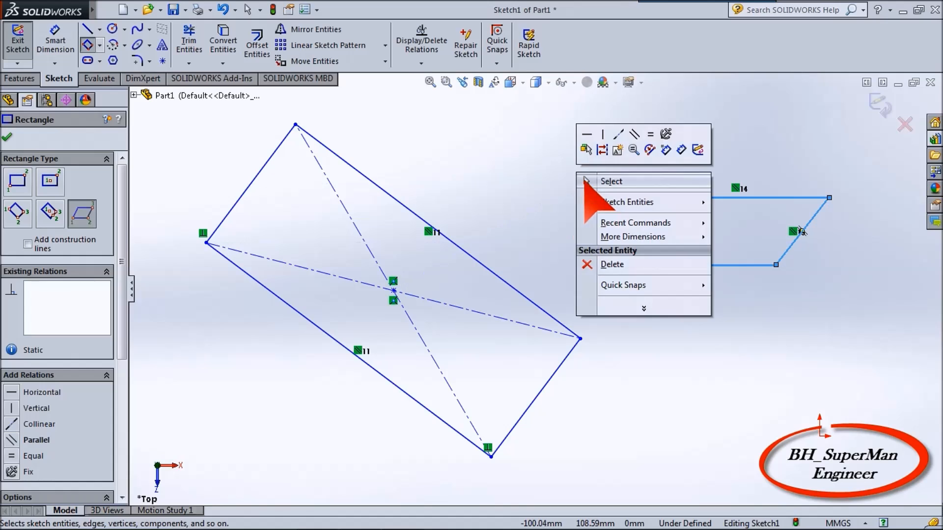
left_click(609, 181)
mouse_move(865, 117)
left_mouse_down()
mouse_move(625, 322)
mouse_move(260, 447)
left_mouse_up()
key("Delete")
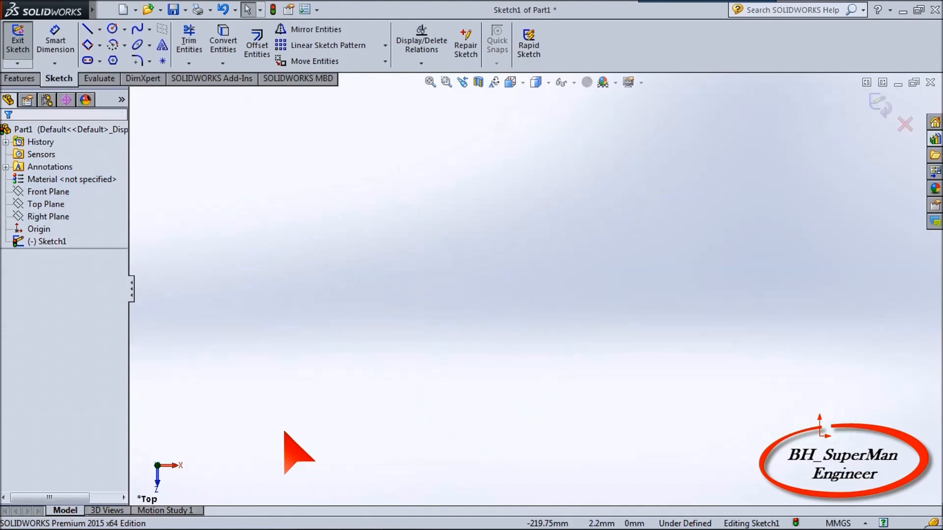
Step: Sketch a closed rectangle from two horizontal and two vertical lines, to the upper left of the origin
left_click(89, 44)
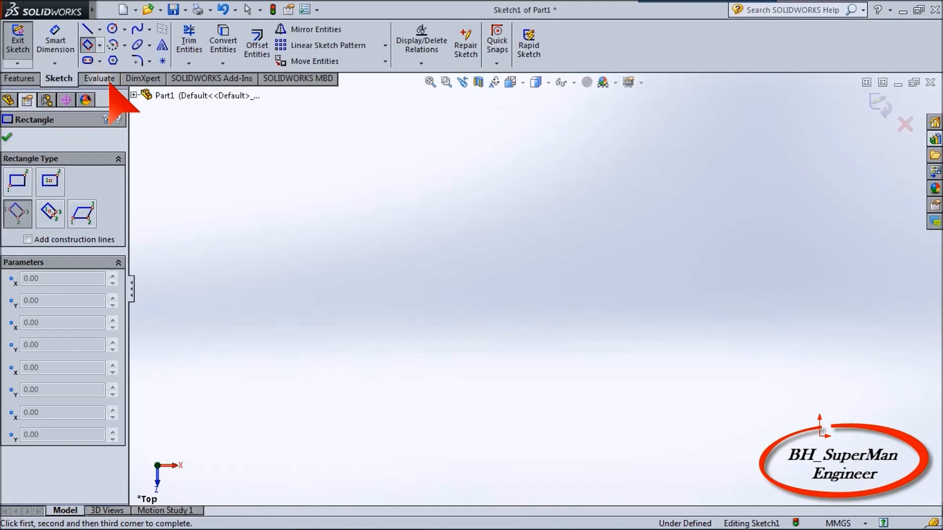
left_click(88, 30)
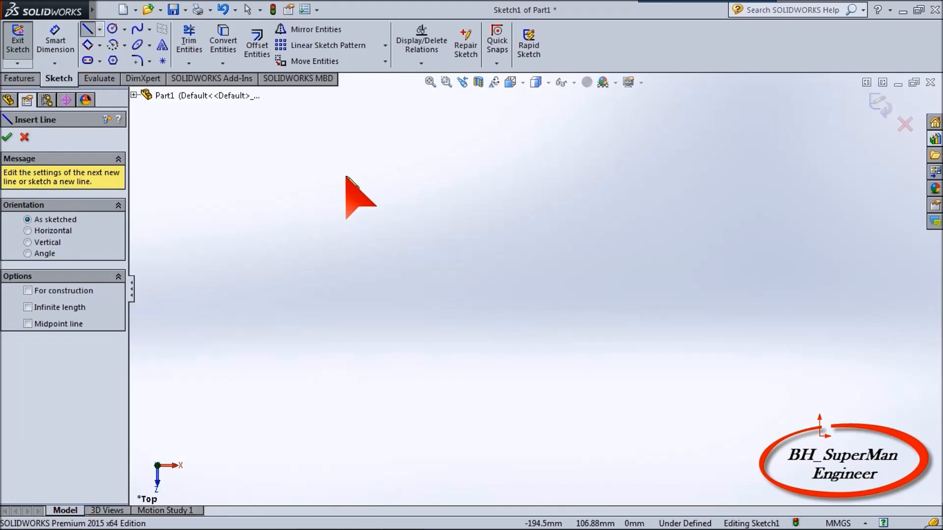
left_click(340, 224)
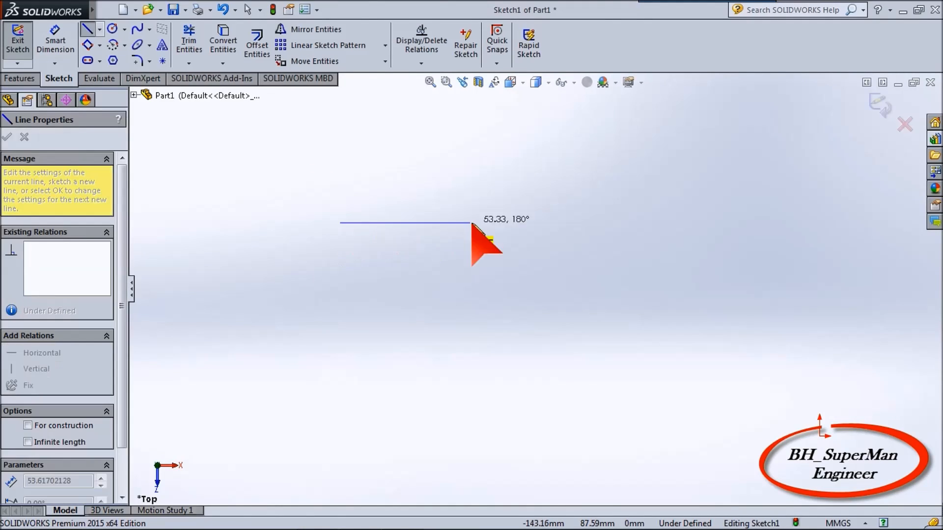
left_click(525, 223)
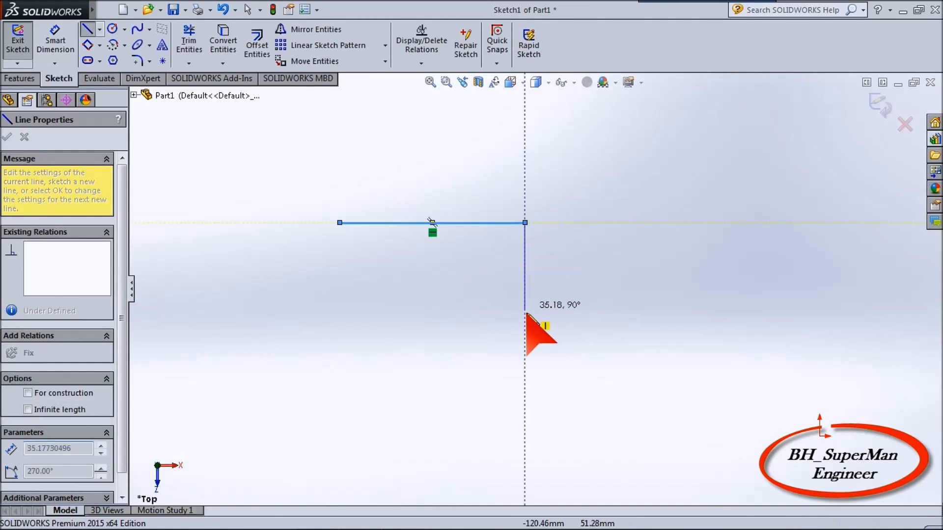
left_click(525, 324)
left_click(340, 324)
left_click(340, 223)
right_click(588, 175)
left_click(620, 183)
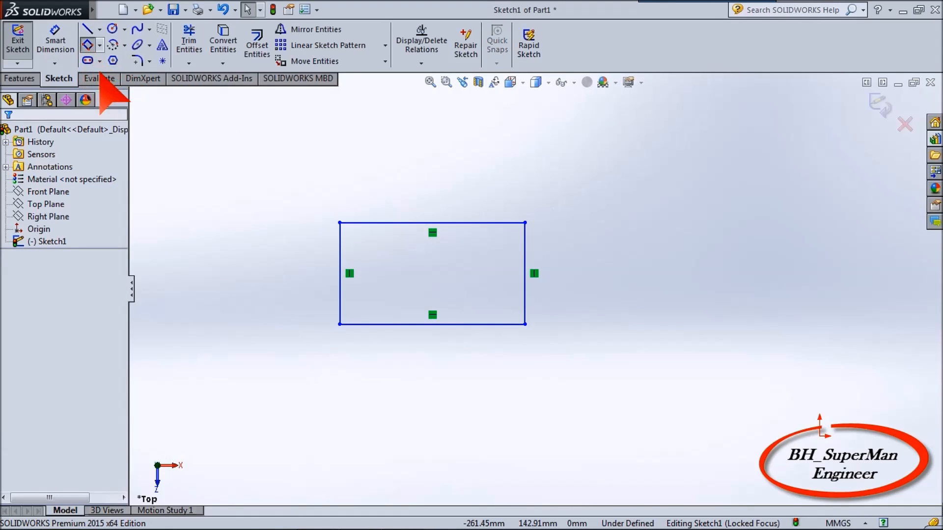
Step: Sketch a corner rectangle beside the existing rectangle, with its first corner level with that rectangle's upper edge
left_click(88, 45)
left_click(17, 182)
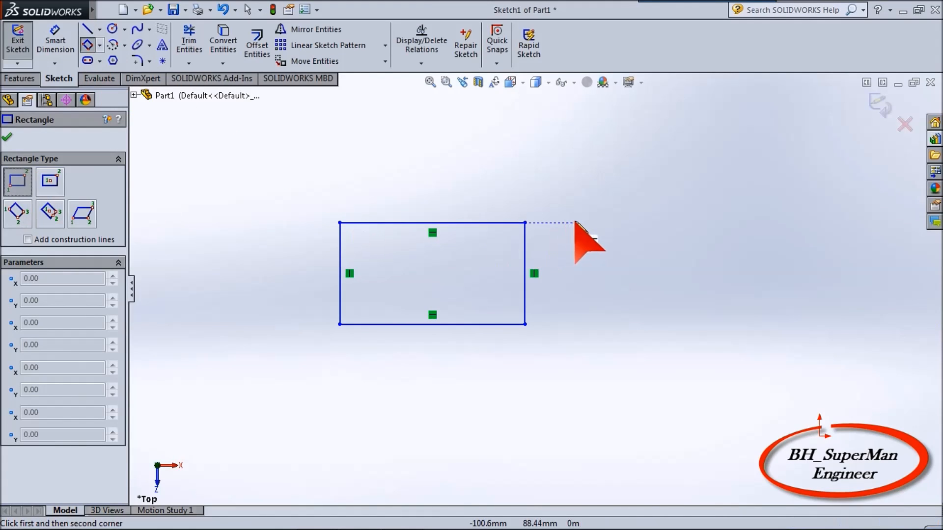
left_click(571, 223)
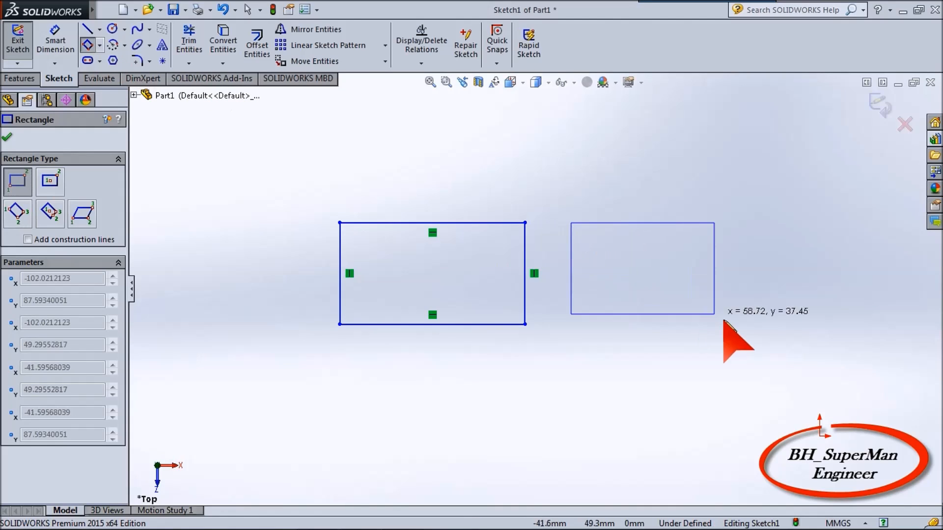
left_click(751, 321)
right_click(657, 399)
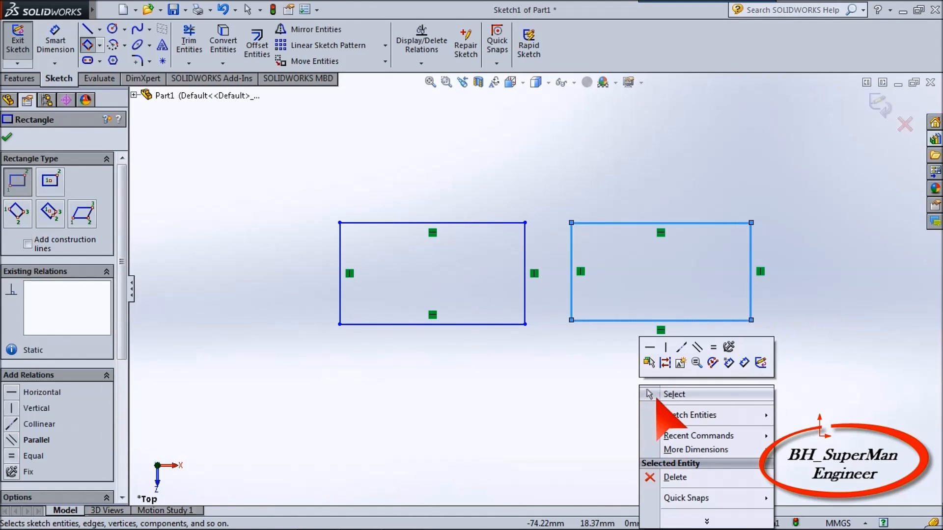
left_click(671, 394)
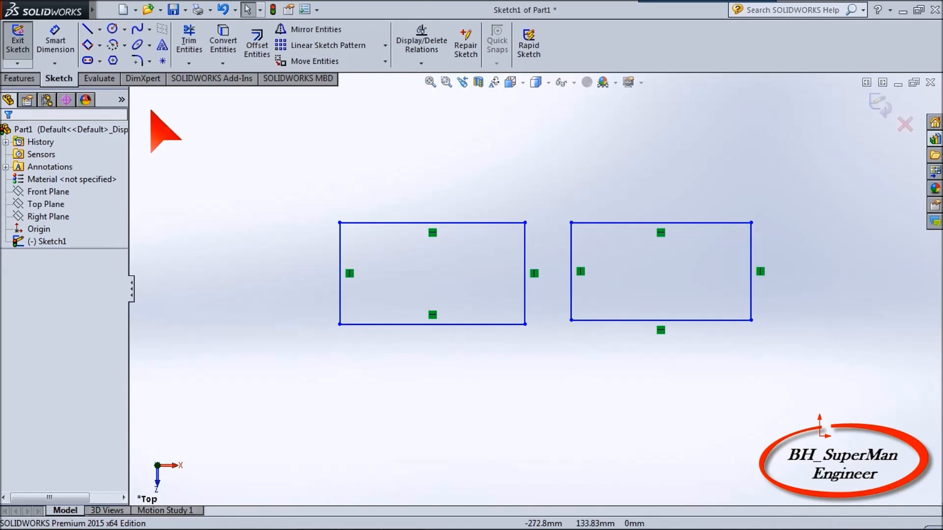
Step: Sketch an open, skewed four-sided outline below the rectangles, with an upper line about 67 mm and a lower line about 65 mm long
left_click(87, 29)
left_click(302, 389)
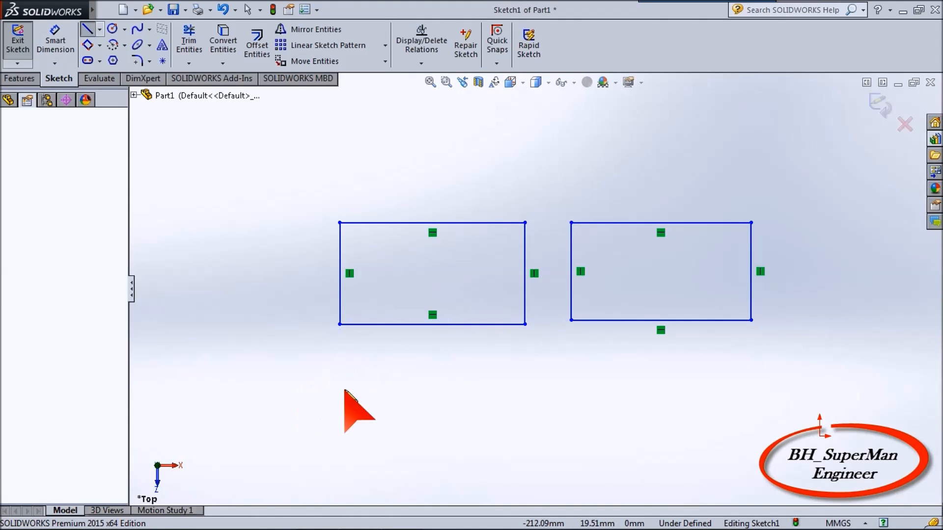
left_click(465, 398)
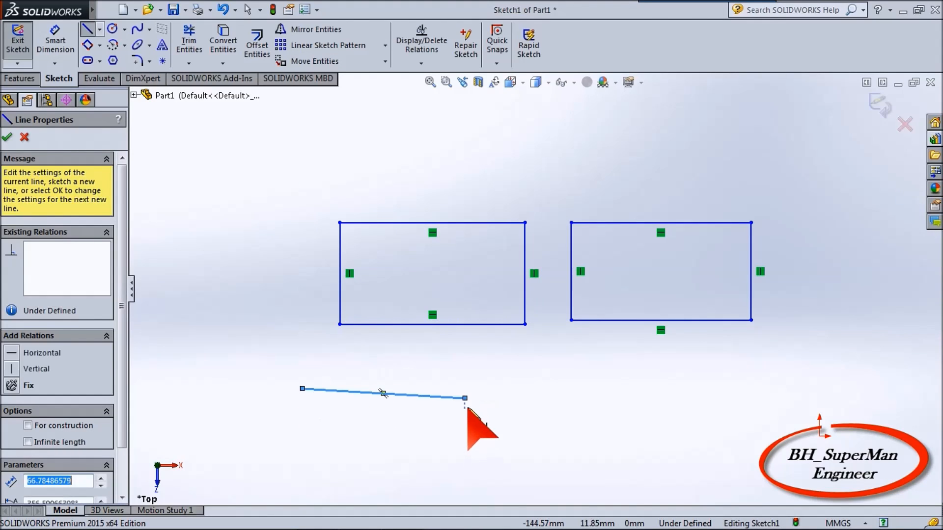
left_click(465, 478)
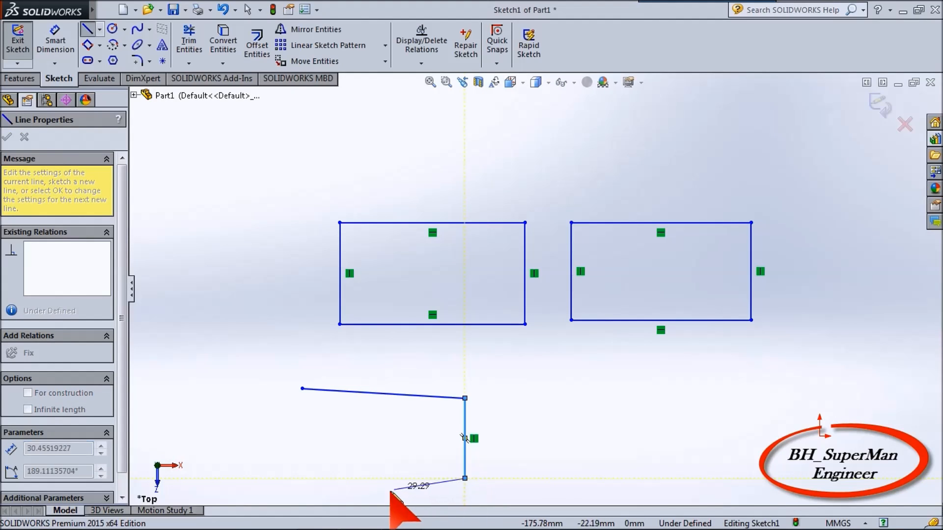
left_click(307, 492)
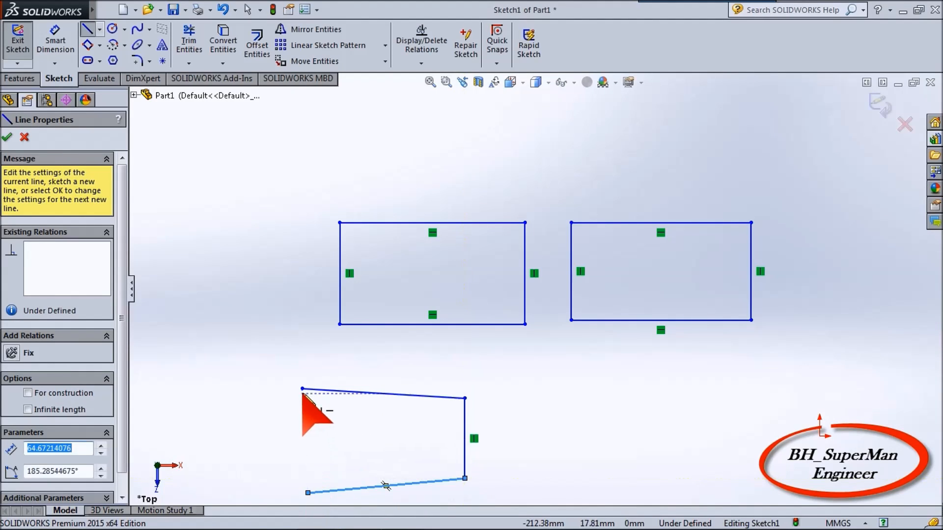
left_click(308, 492)
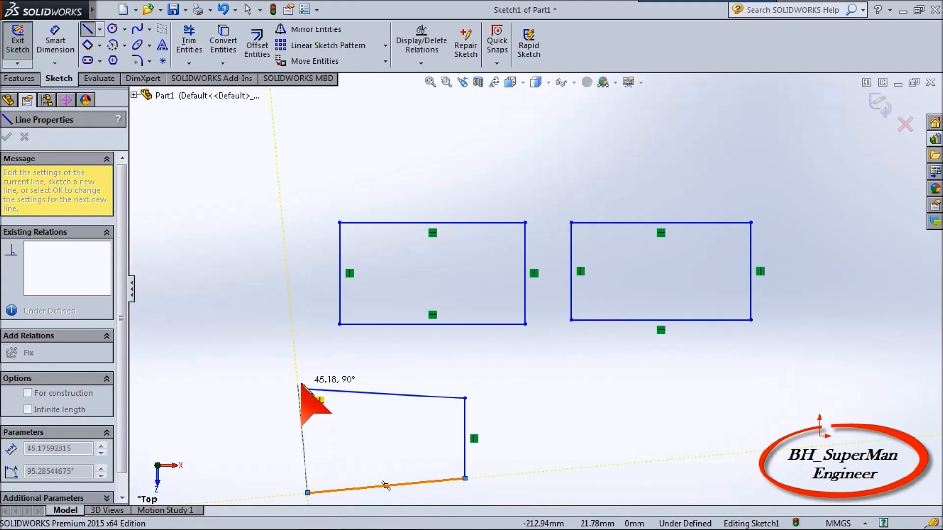
right_click(305, 337)
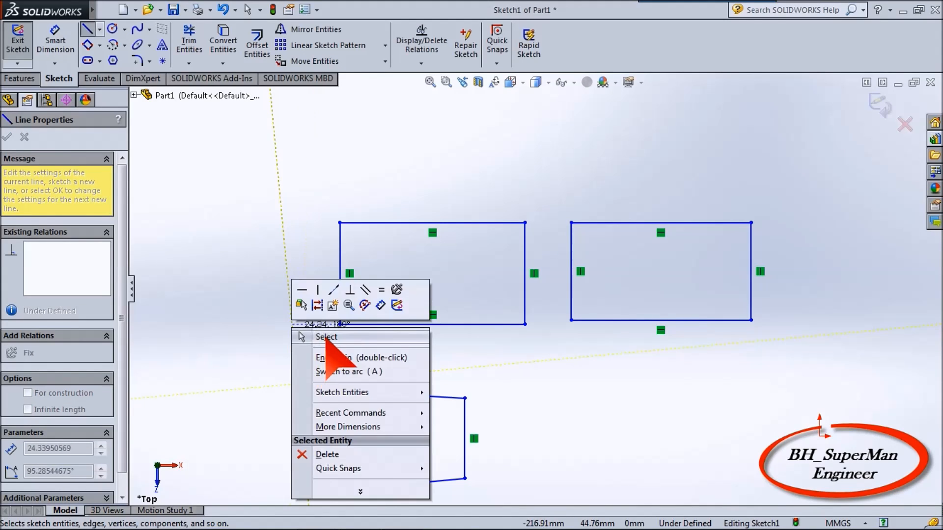
left_click(307, 339)
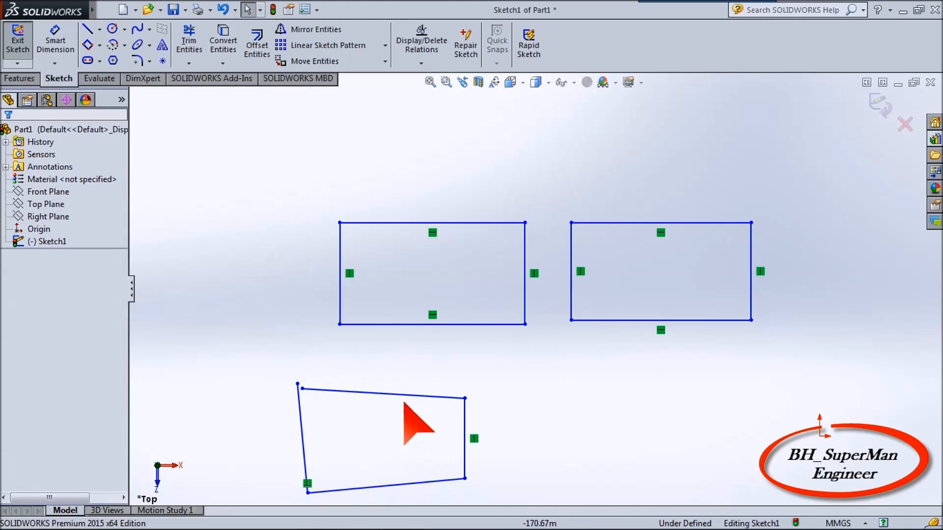
Step: Make the upper and lower slanted lines of the skewed outline horizontal
left_click(414, 396)
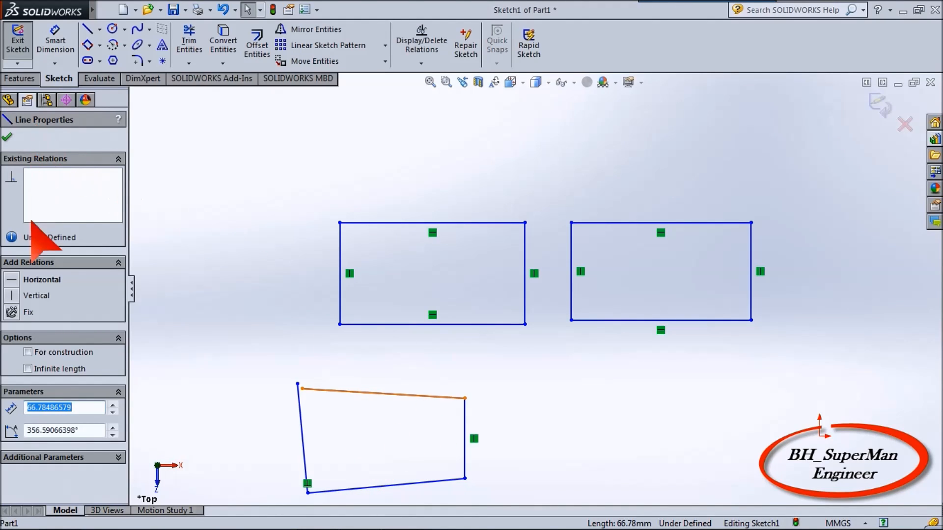
left_click(13, 280)
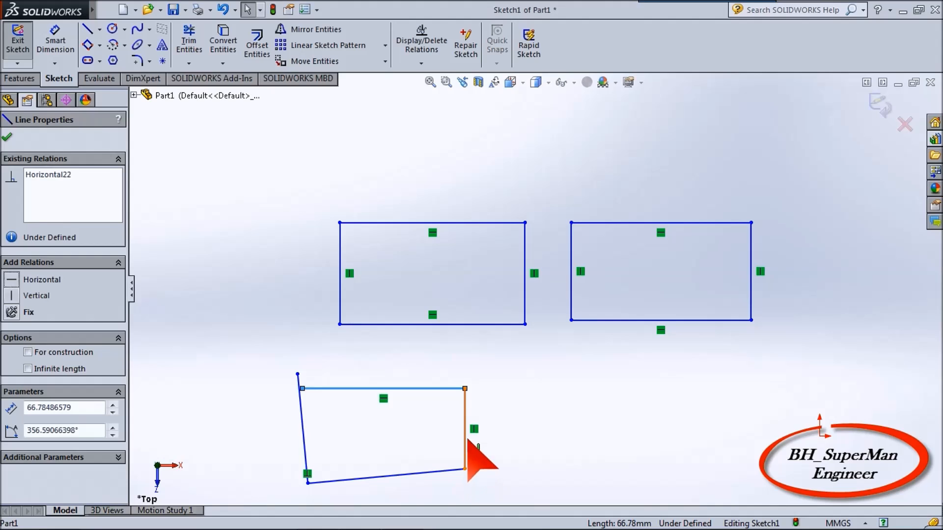
left_click(404, 475)
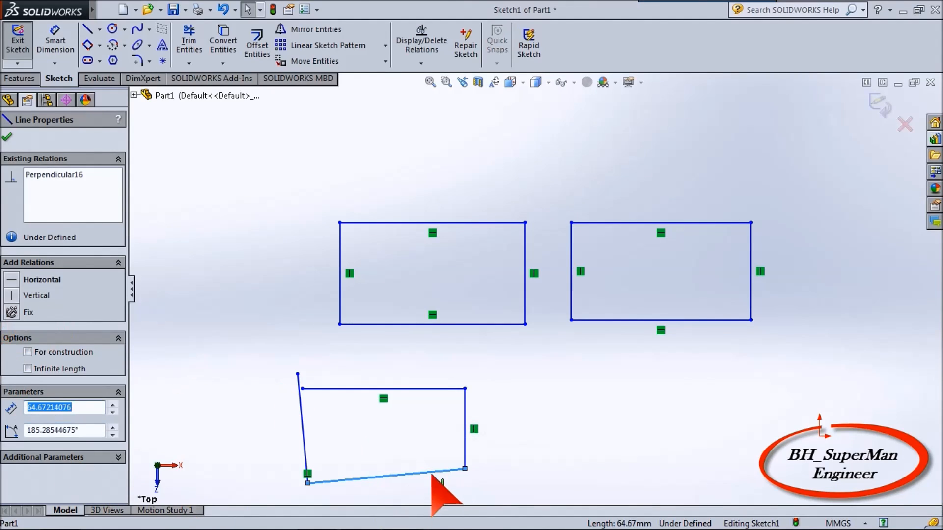
left_click(16, 281)
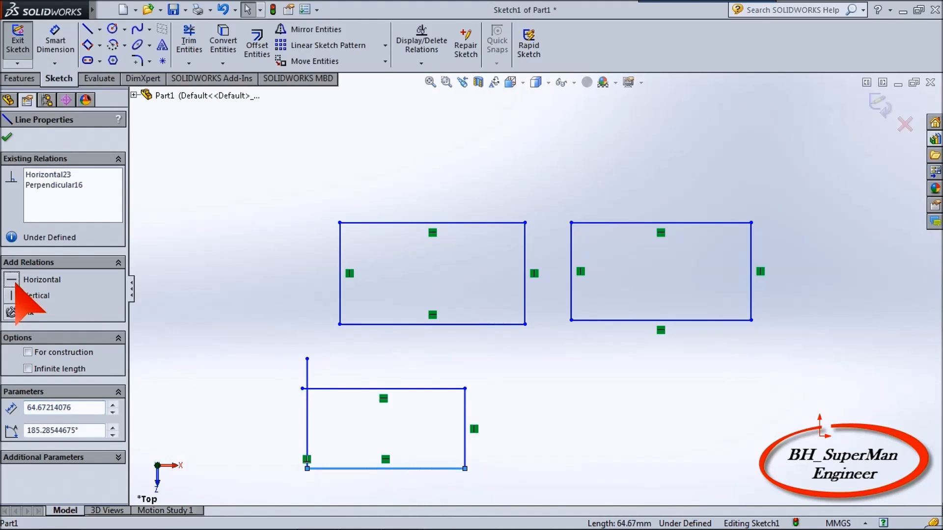
Step: Merge the two open endpoints at the outline's upper left corner to close the shape into a rectangle
left_click(307, 359)
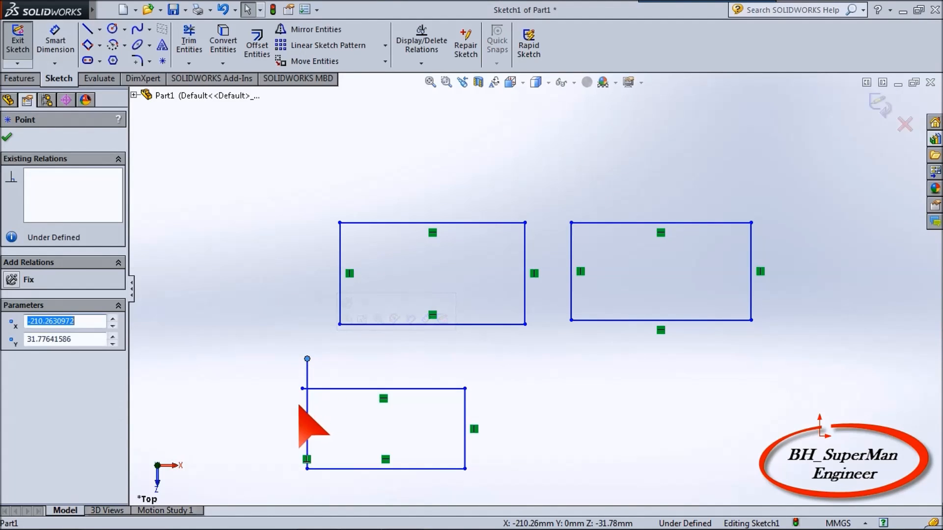
left_click(302, 389, "ctrl")
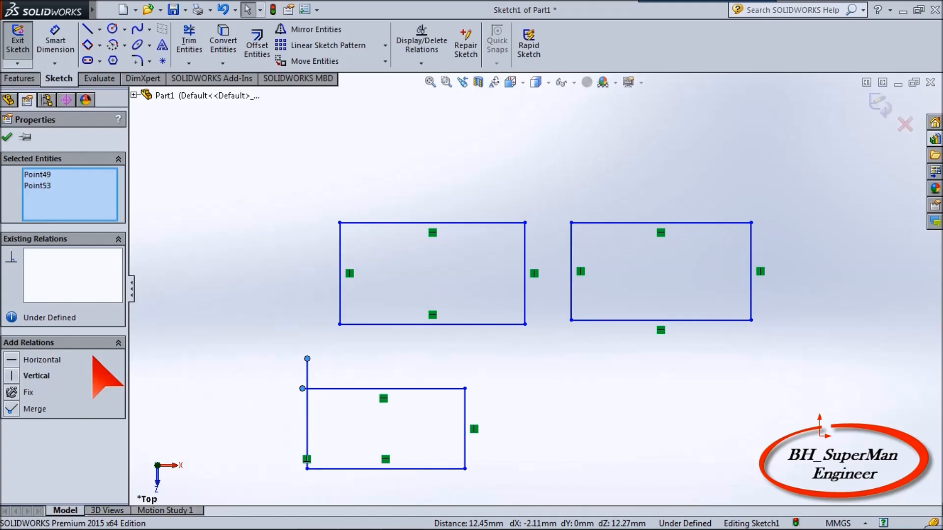
left_click(12, 411)
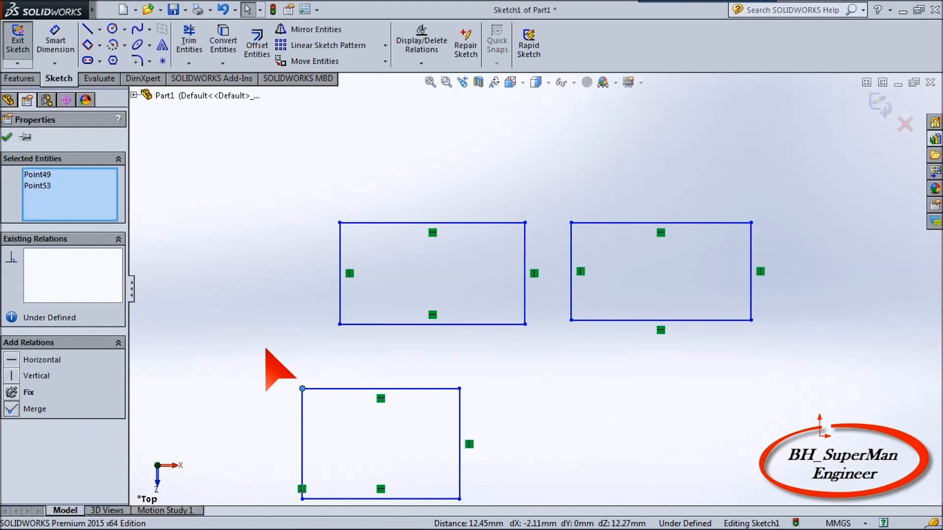
left_click(8, 138)
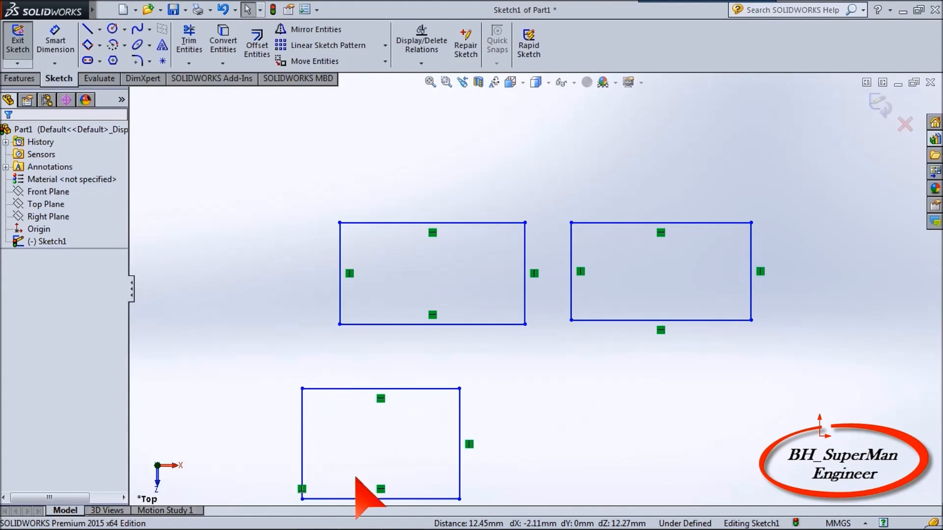
Step: Delete all three rectangles from the sketch
left_click_drag(839, 192, 281, 502)
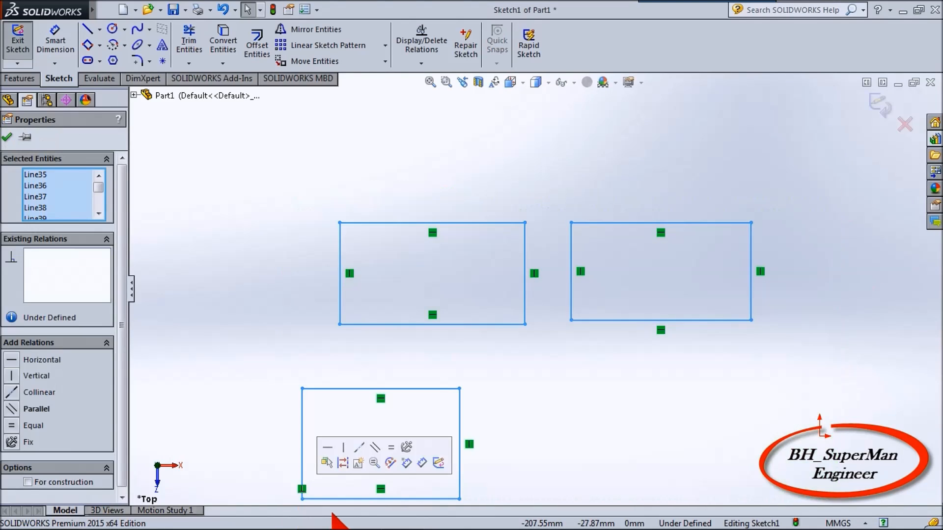
key("Delete")
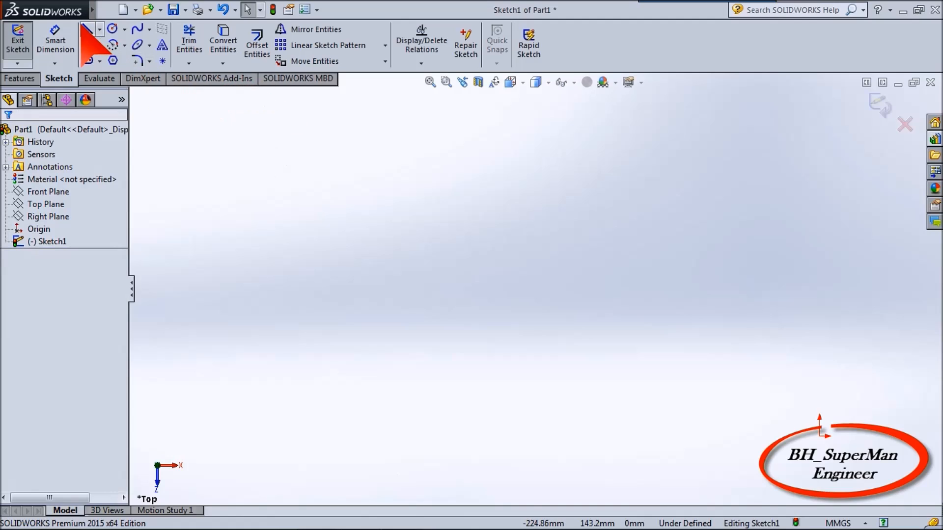
Step: Sketch a centerpoint arc spanning about 113° that bulges upward above its center point
left_click(117, 48)
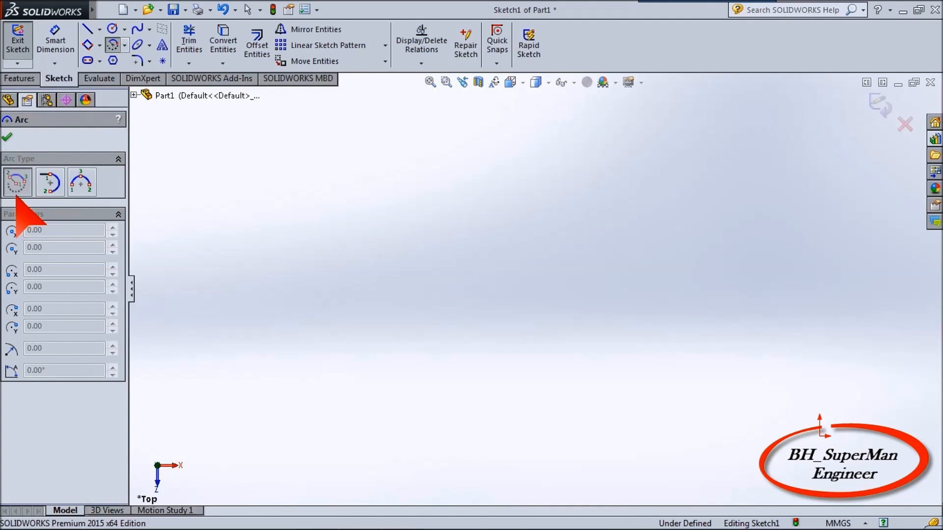
left_click(392, 301)
left_click(241, 249)
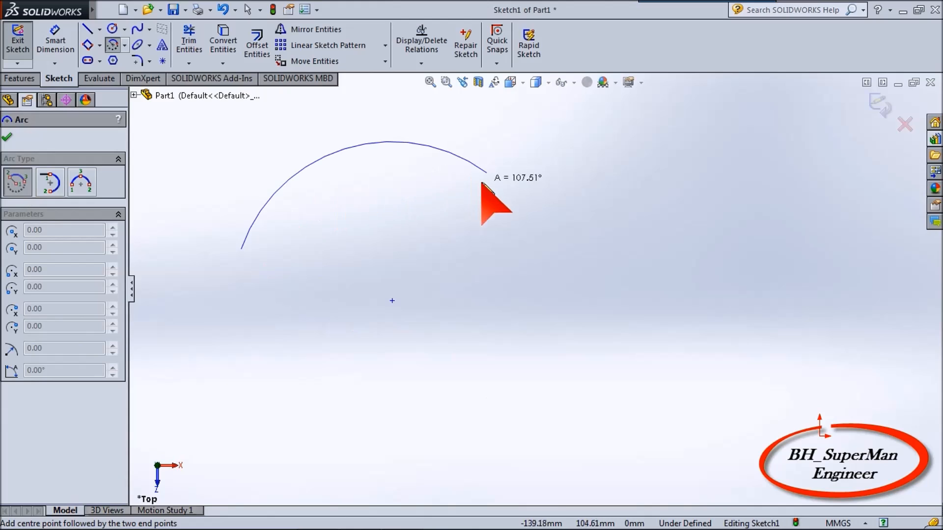
left_click(499, 182)
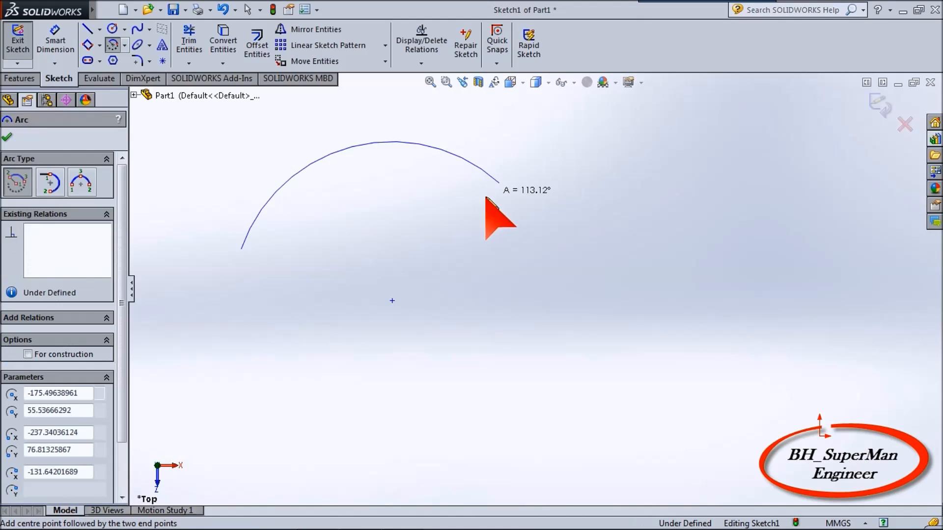
Step: Sketch a single slanted line about 90 mm long, rising to the right below the centerpoint arc
left_click(49, 183)
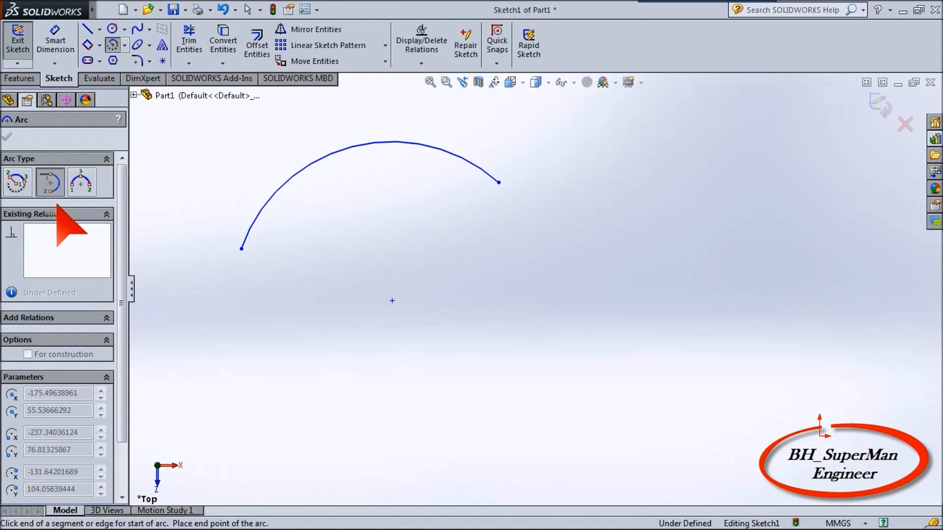
left_click(87, 30)
left_click(436, 347)
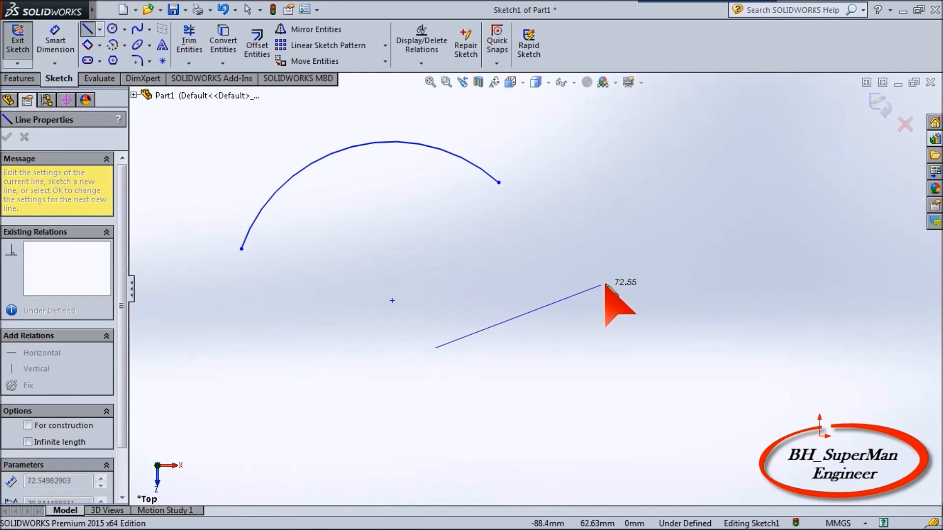
double_click(635, 259)
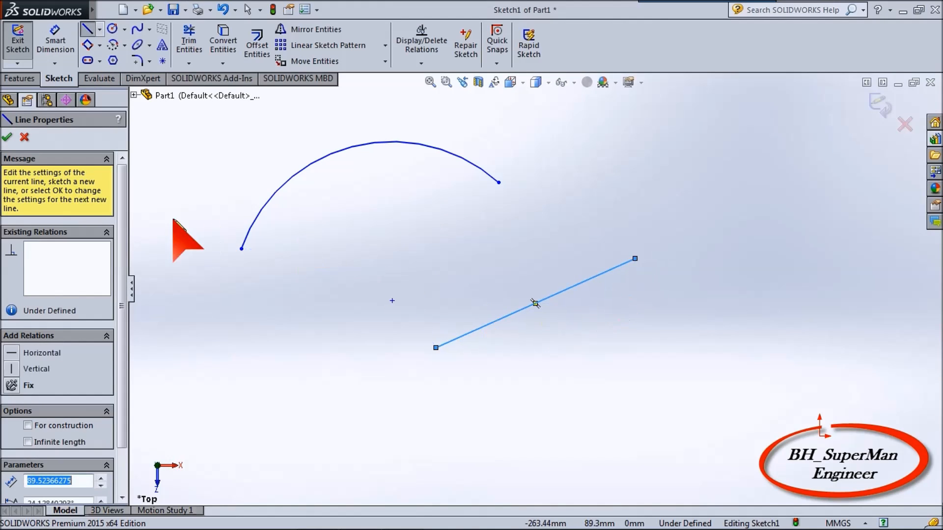
Step: Sketch a tangent arc from the slanted line's upper end, curving downward about 158° with a radius of about 25 mm
left_click(124, 45)
left_click(133, 55)
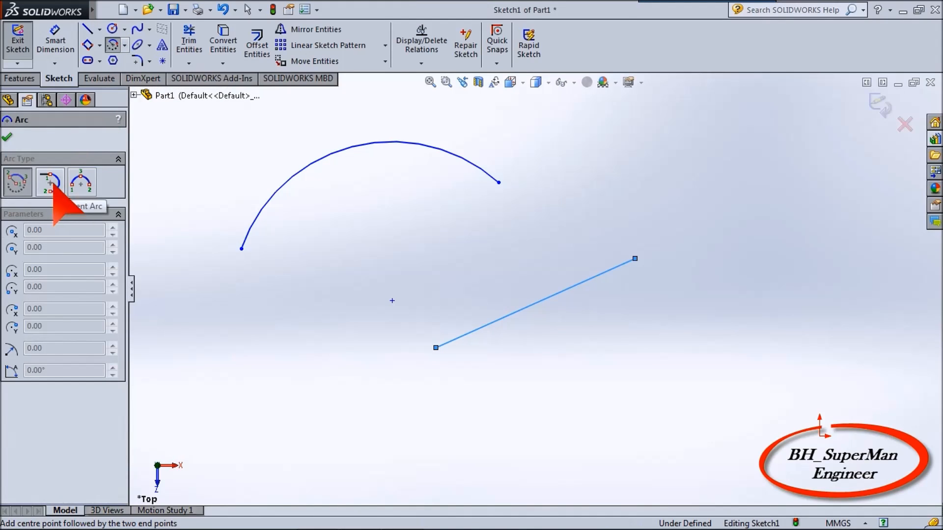
left_click(51, 183)
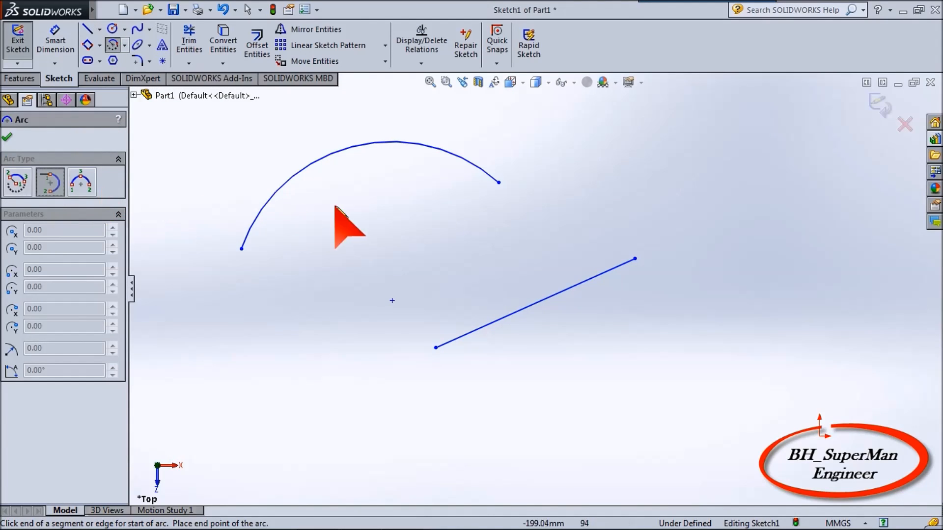
left_click(634, 258)
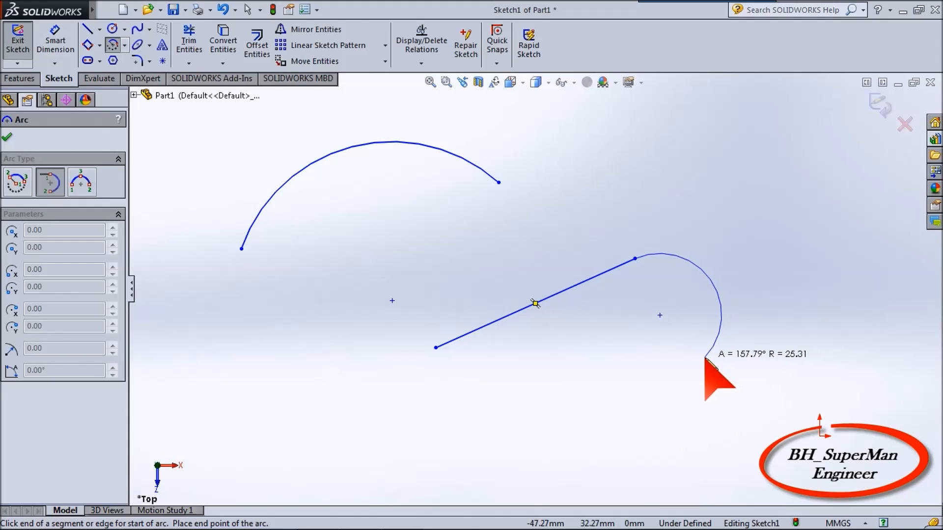
left_click(706, 358)
right_click(558, 324)
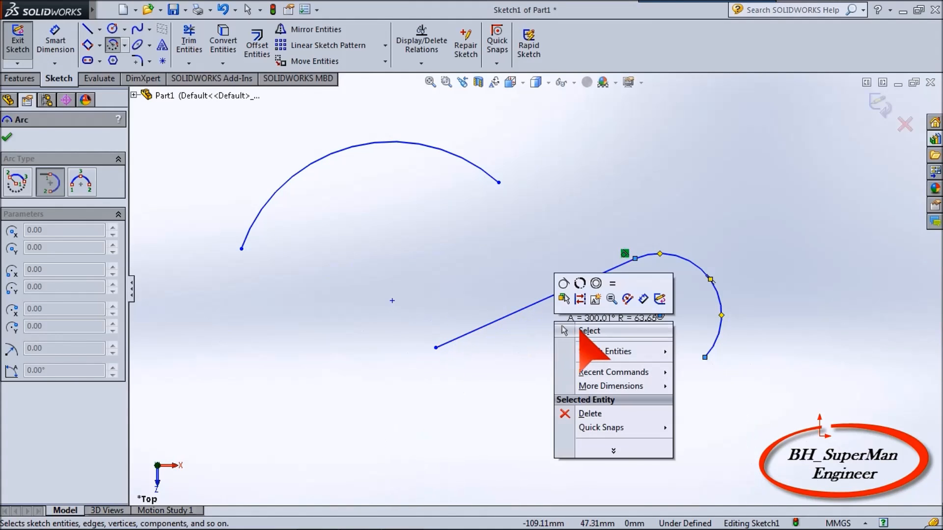
left_click(567, 330)
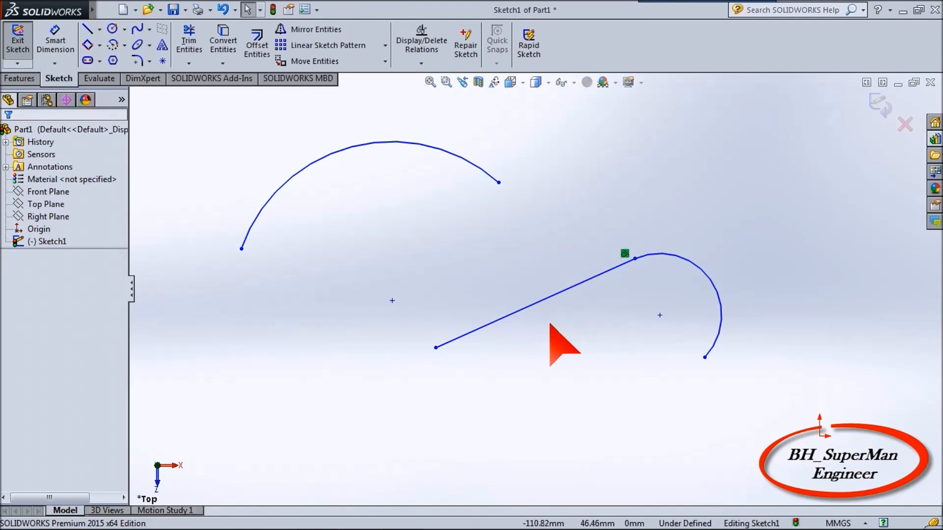
Step: Sketch a closed triangle with a horizontal base and a right side about 69 mm long, below the centerpoint arc's left end
left_click(125, 45)
left_click(118, 61)
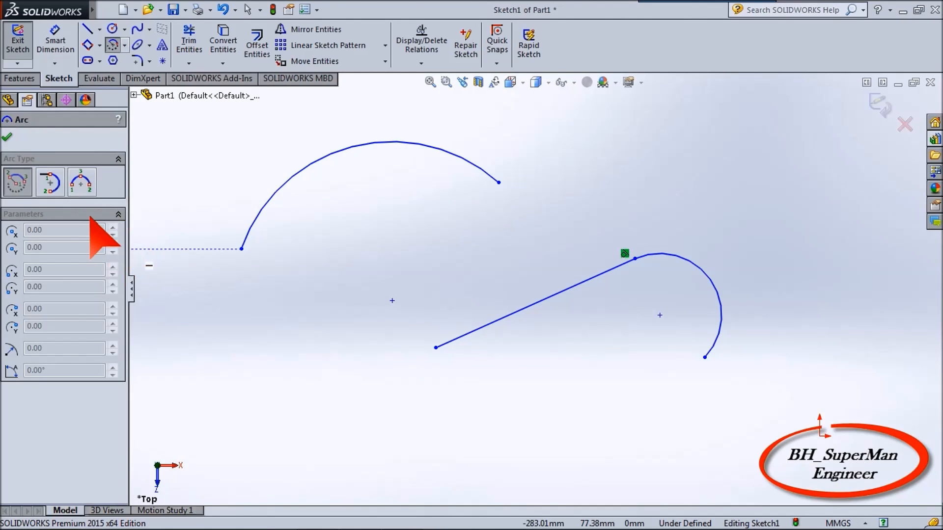
left_click(88, 31)
left_click(235, 301)
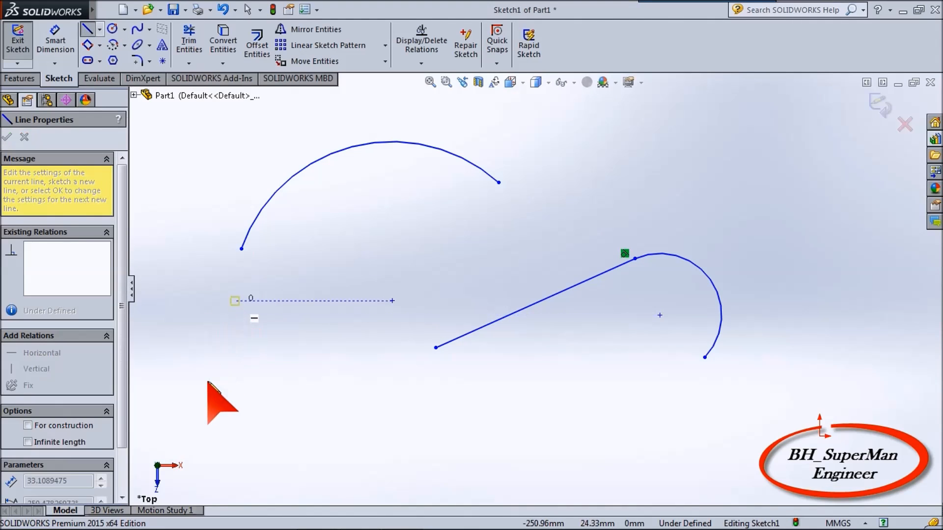
left_click(176, 421)
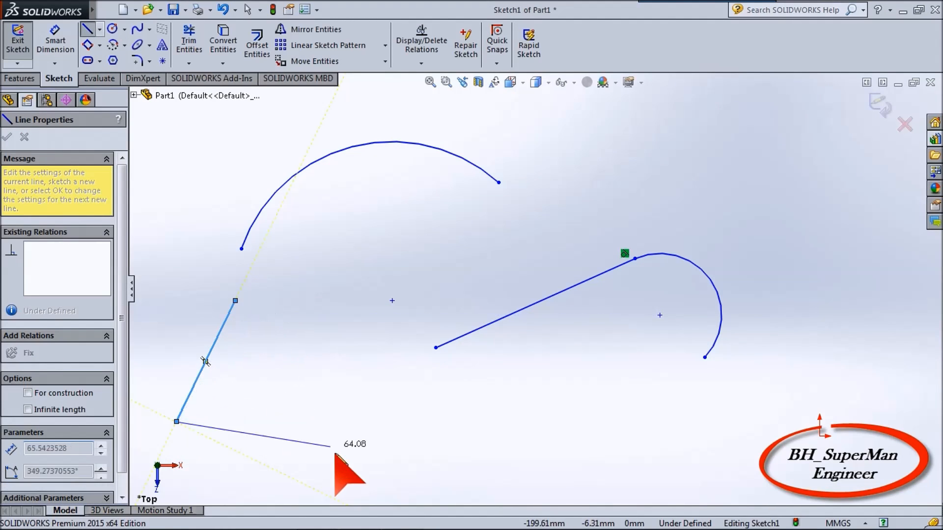
left_click(351, 422)
left_click(235, 301)
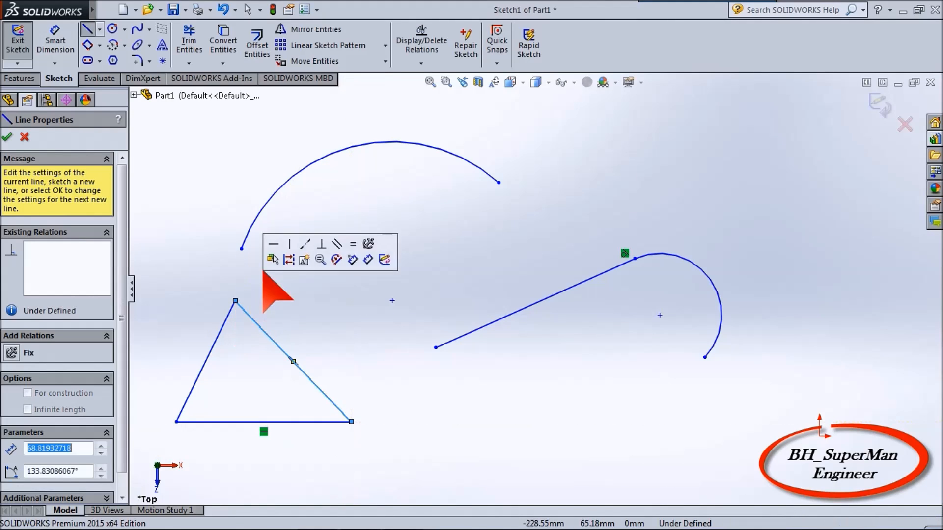
Step: Sketch a 3-point arc of about 19 mm radius from the triangle's left side to its base, tangent to the right side
left_click(115, 46)
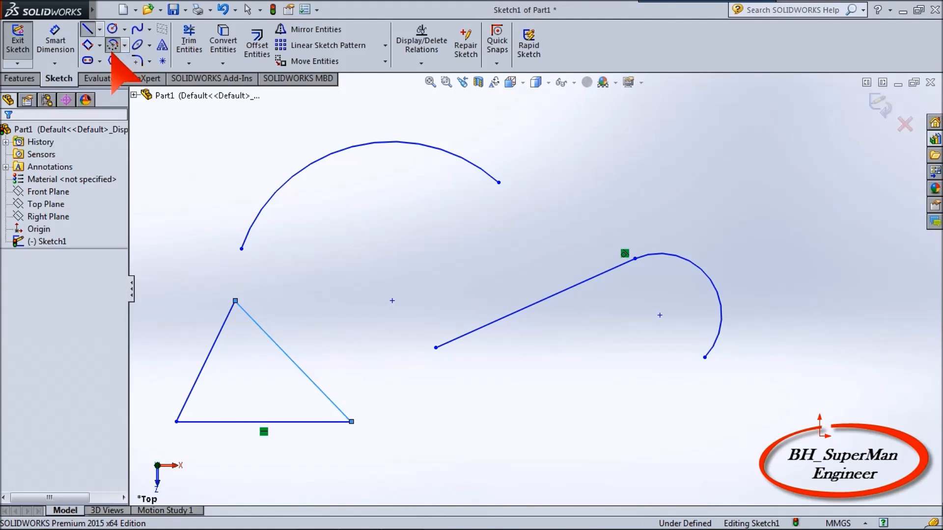
left_click(84, 183)
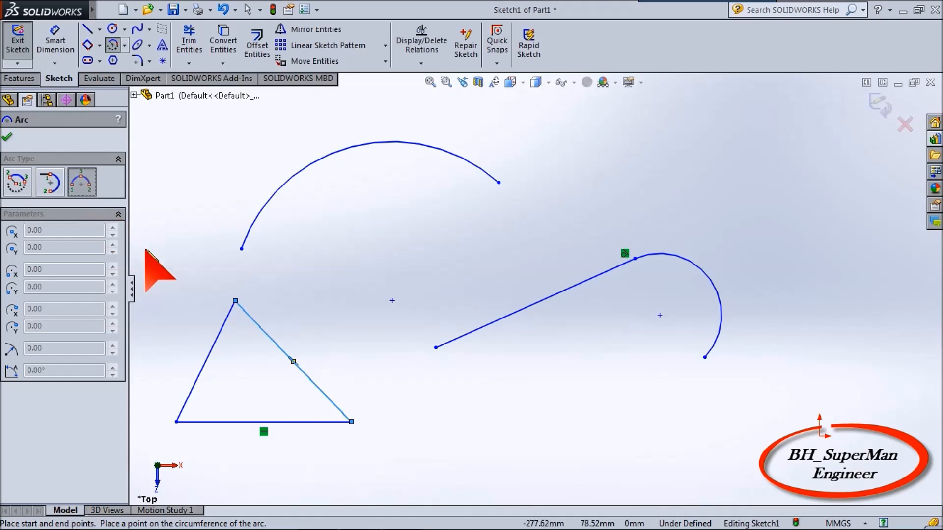
left_click(205, 362)
left_click(239, 421)
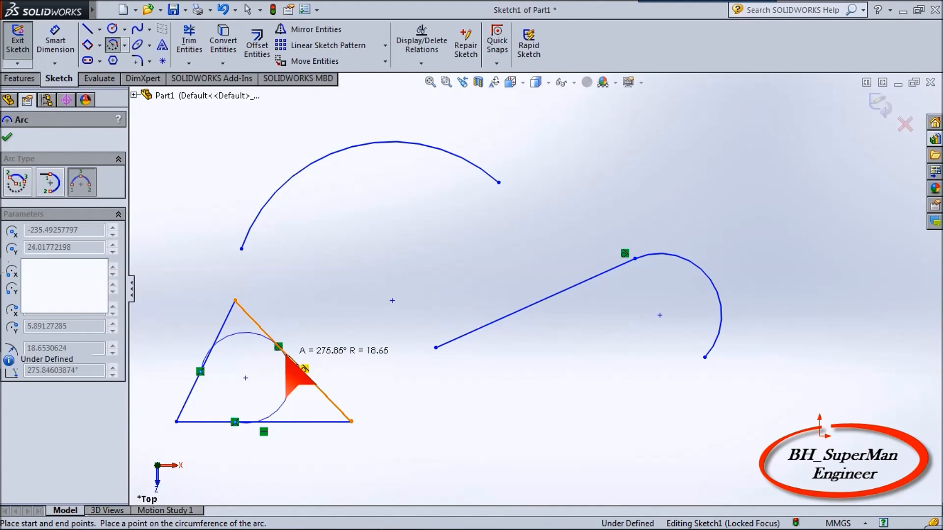
left_click(285, 353)
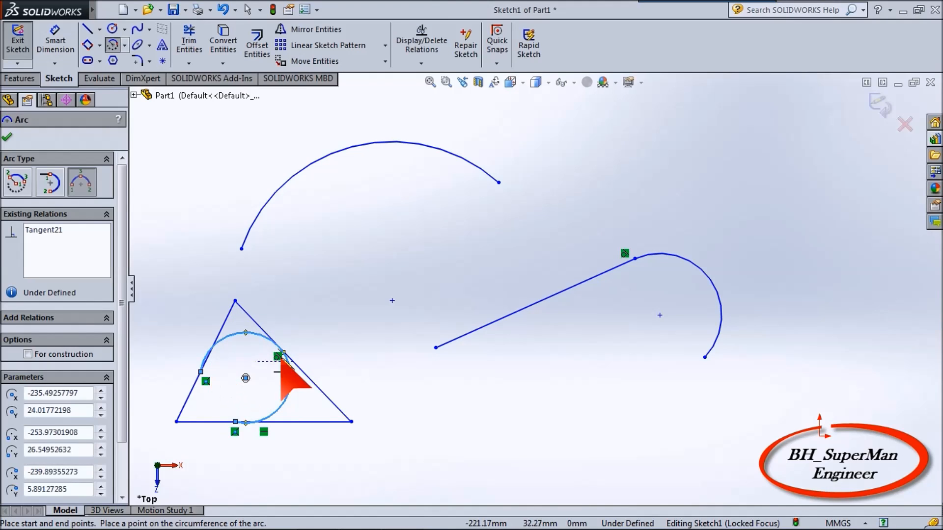
left_click(8, 138)
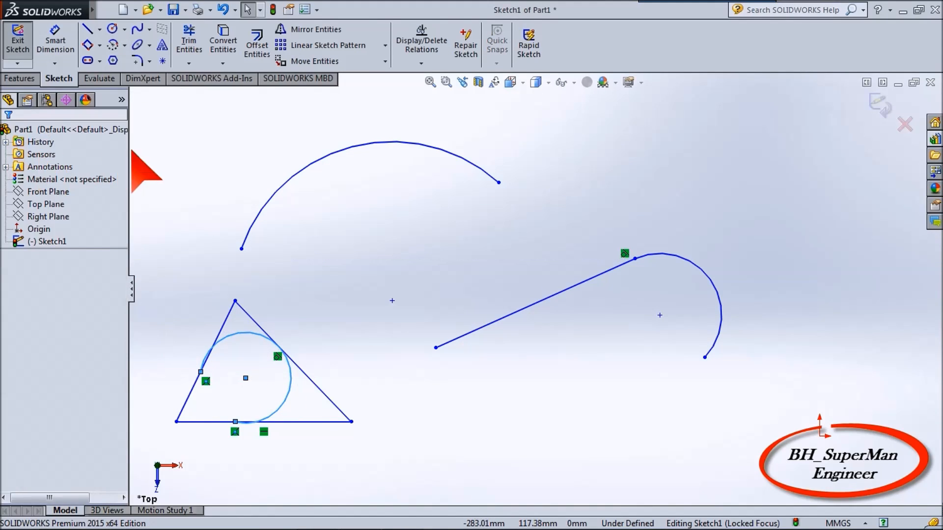